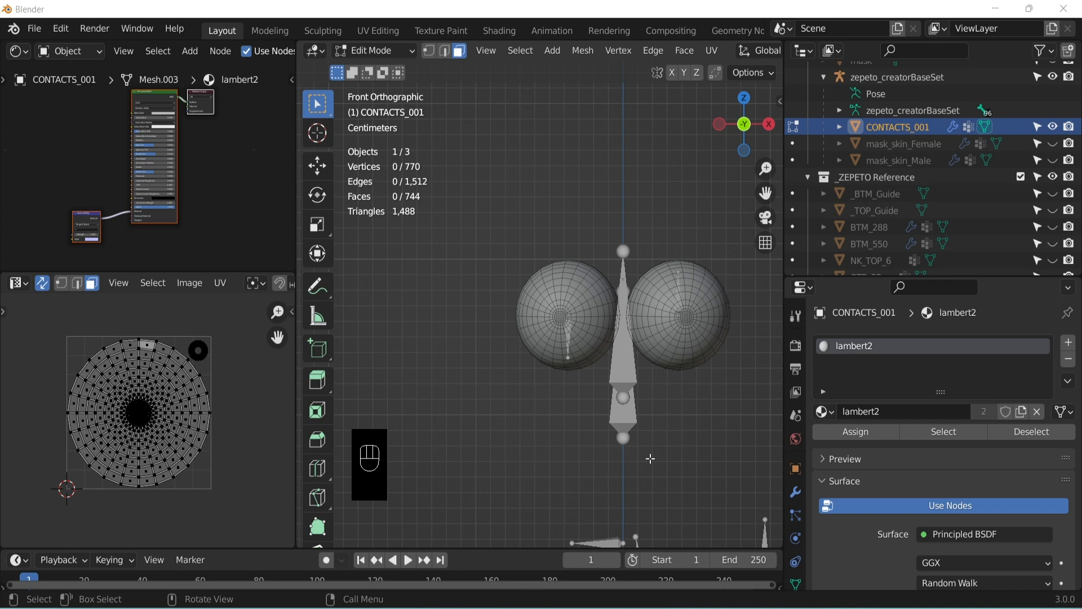
Leave Edit Mode, select the zepeto_creatorBaseSet armature together with the CONTACTS_001 mesh, and enter Weight Paint mode
{"action": "left_click", "coordinate": [540, 157]}
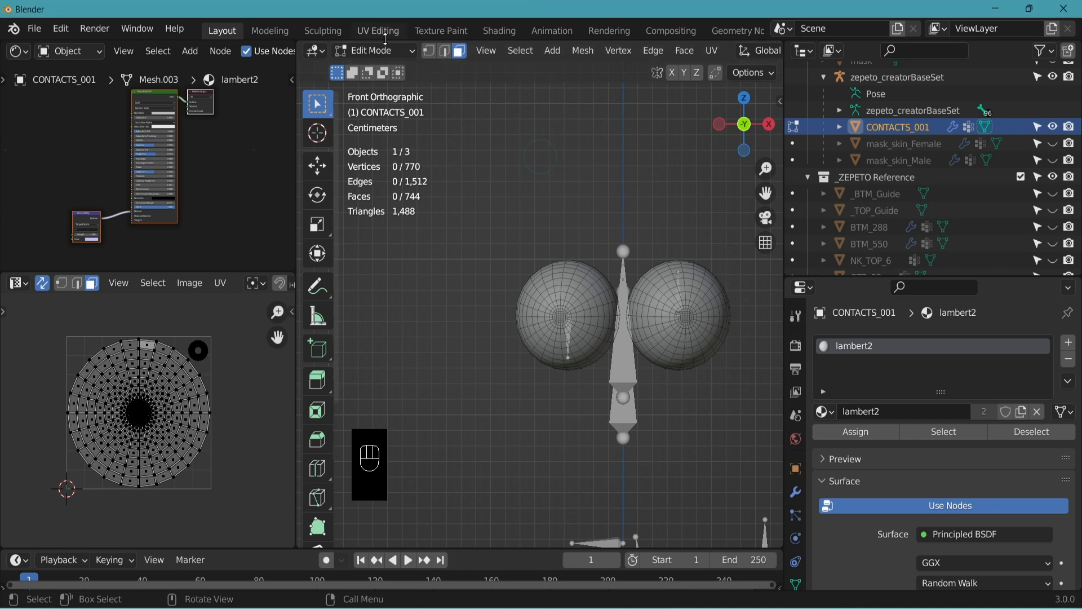
{"action": "key", "text": "Tab"}
{"action": "left_click", "coordinate": [540, 207]}
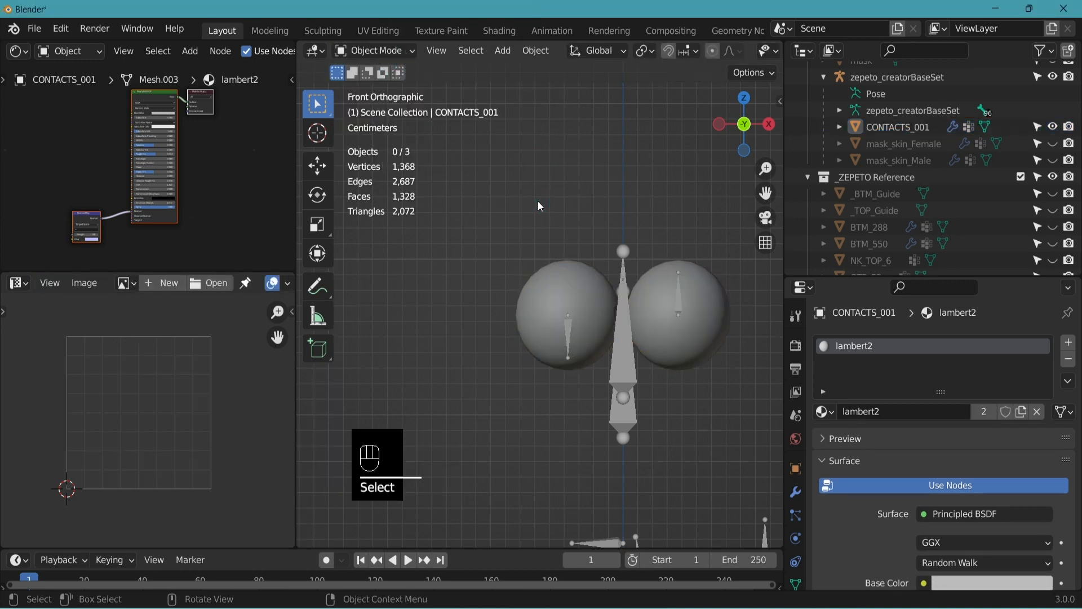
{"action": "left_click", "coordinate": [631, 364]}
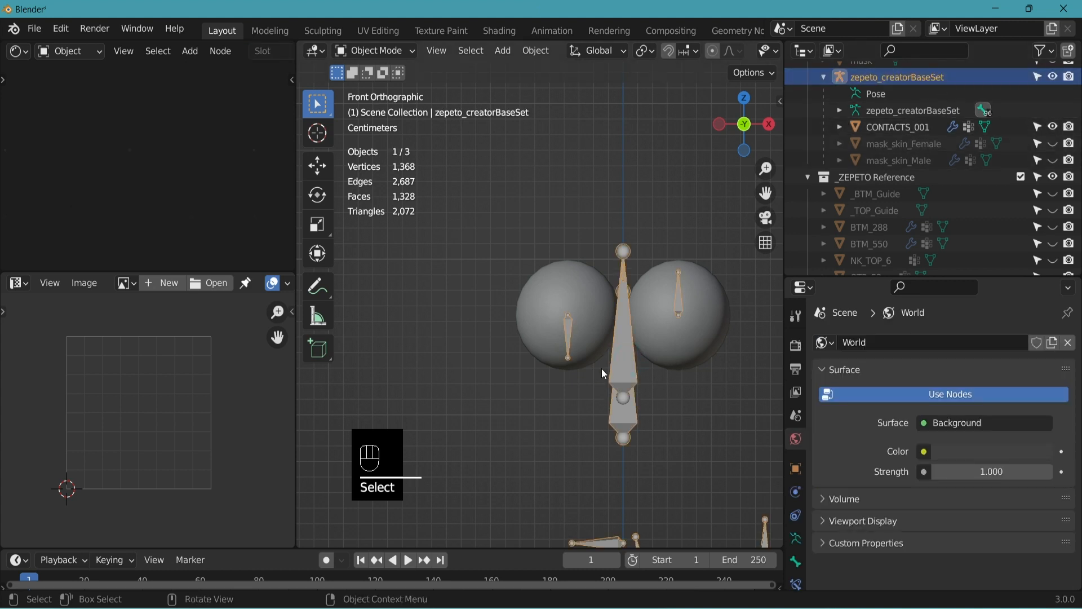
{"action": "key", "text": "shift"}
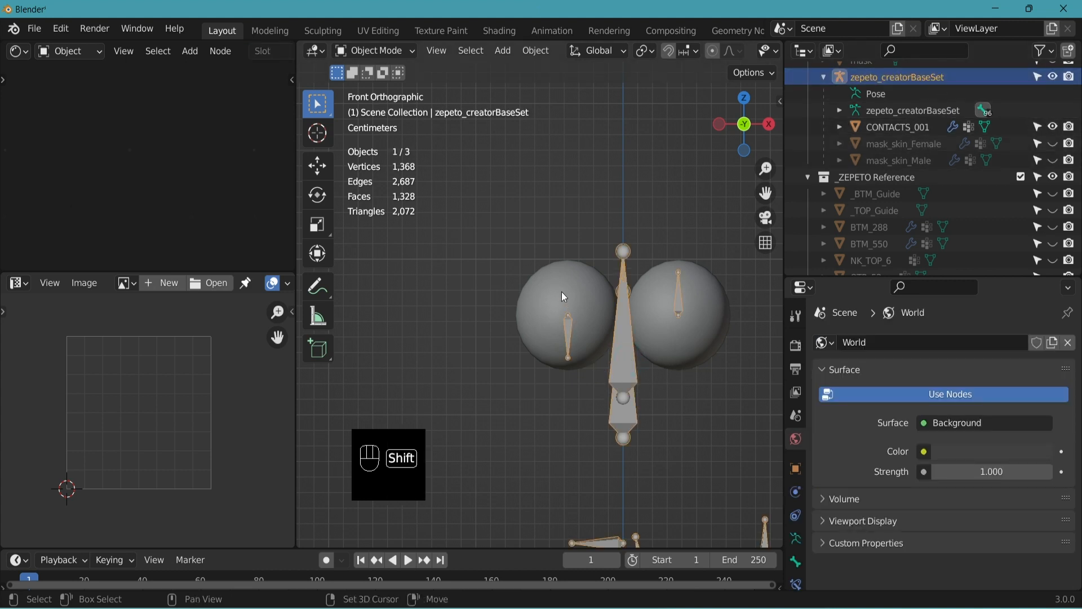
{"action": "left_click", "coordinate": [560, 294], "text": "shift"}
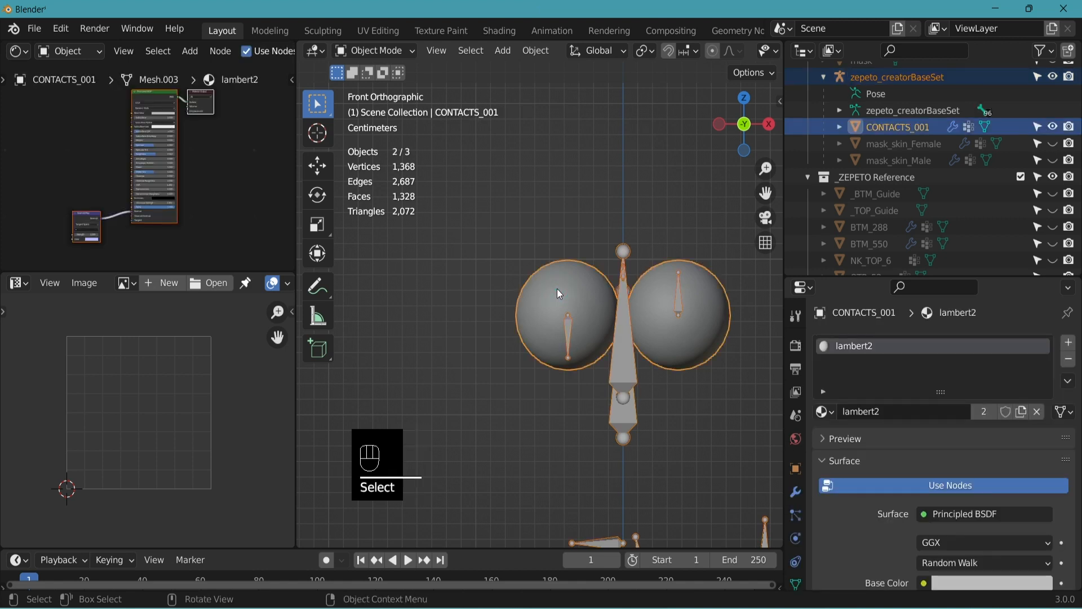
{"action": "left_click", "coordinate": [400, 52]}
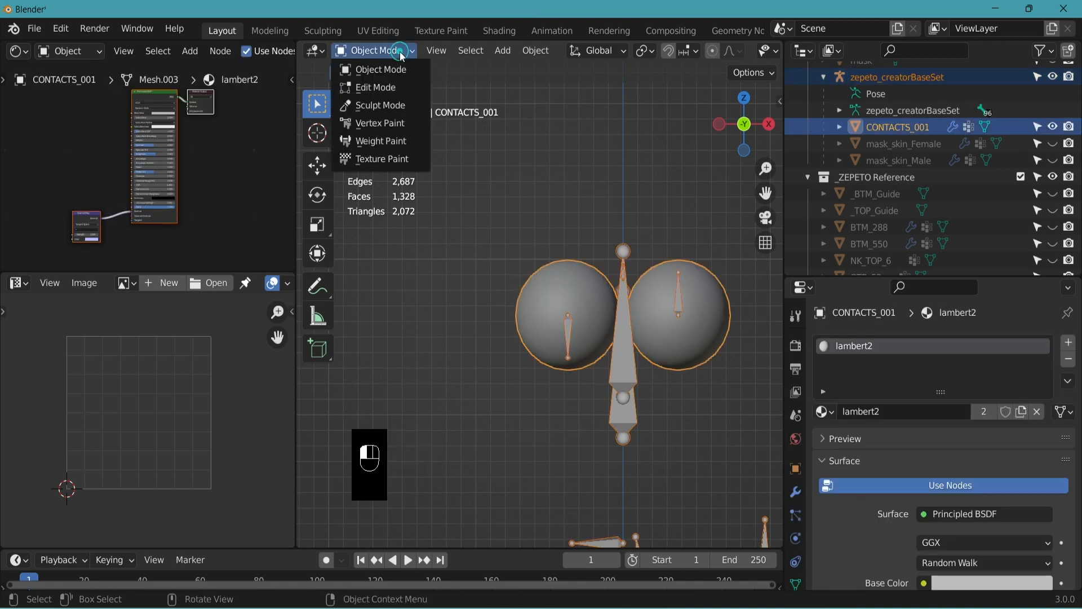
{"action": "left_click", "coordinate": [401, 141]}
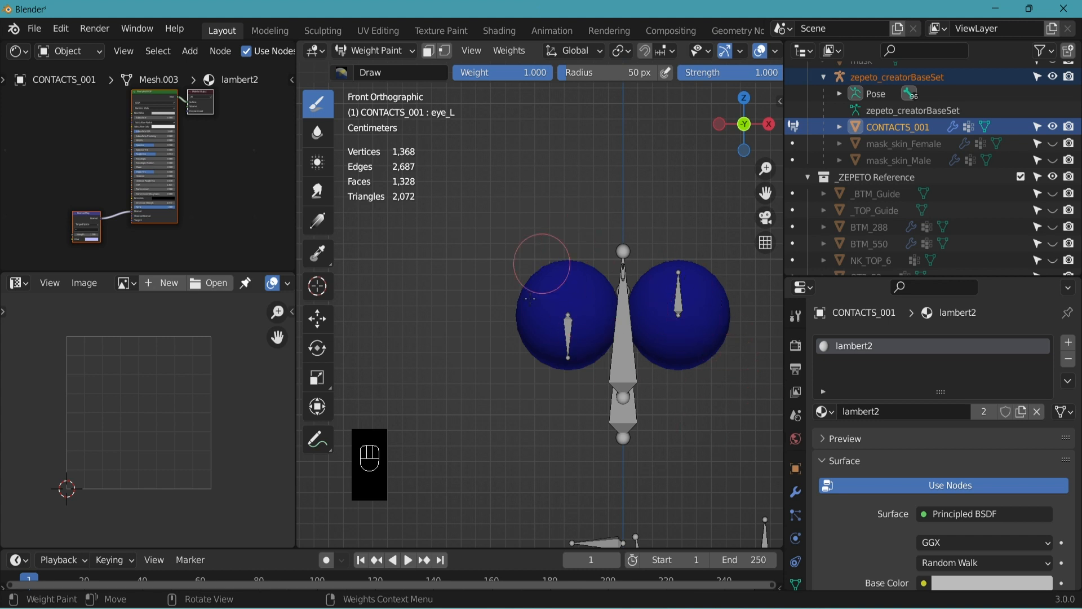
Examine the CONTACTS_001 weights for the iScale_R, eye_R, iScale_L and eye_L bones
{"action": "scroll", "coordinate": [670, 305], "scroll_direction": "up", "scroll_amount": 2}
{"action": "mouse_move", "coordinate": [626, 387]}
{"action": "middle_mouse_down", "text": "shift"}
{"action": "mouse_move", "coordinate": [619, 395]}
{"action": "mouse_move", "coordinate": [581, 374]}
{"action": "middle_mouse_up", "text": "shift"}
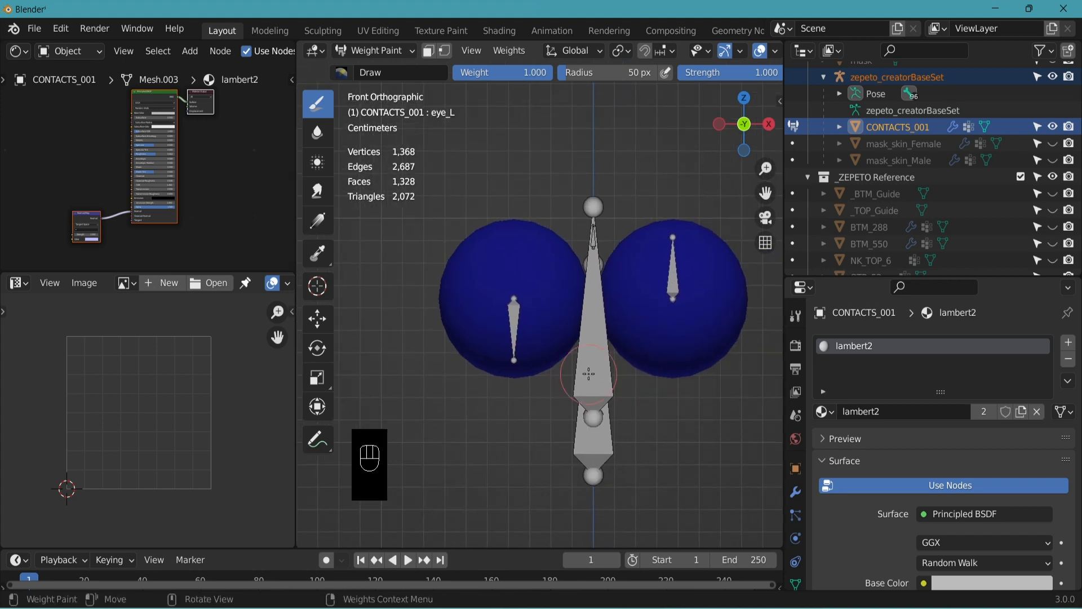
{"action": "left_click", "coordinate": [514, 312], "text": "ctrl"}
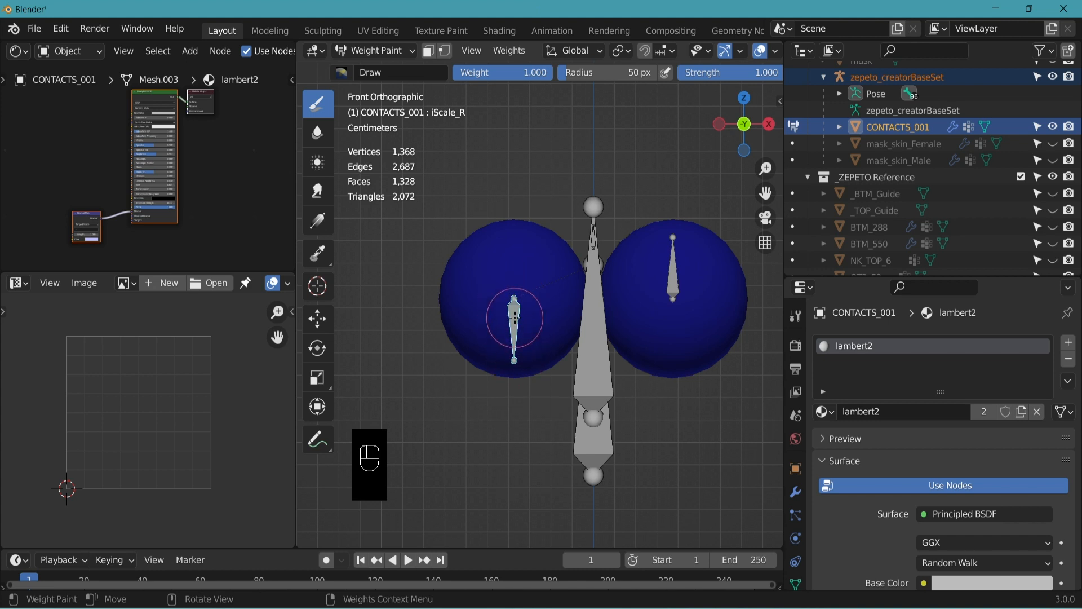
{"action": "left_click", "coordinate": [514, 312], "text": "ctrl"}
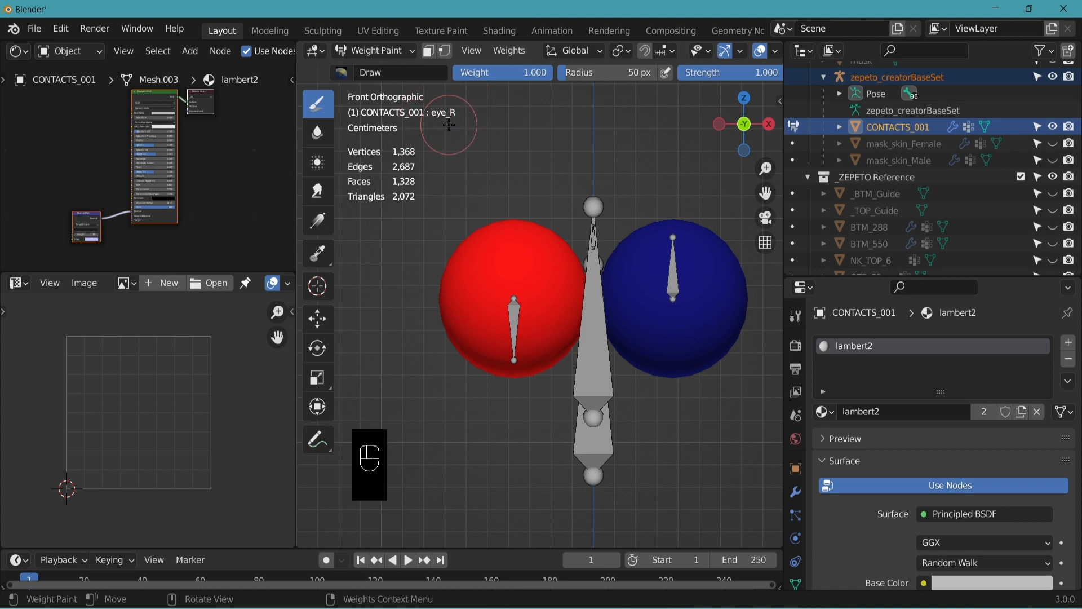
{"action": "left_click", "coordinate": [516, 311], "text": "ctrl"}
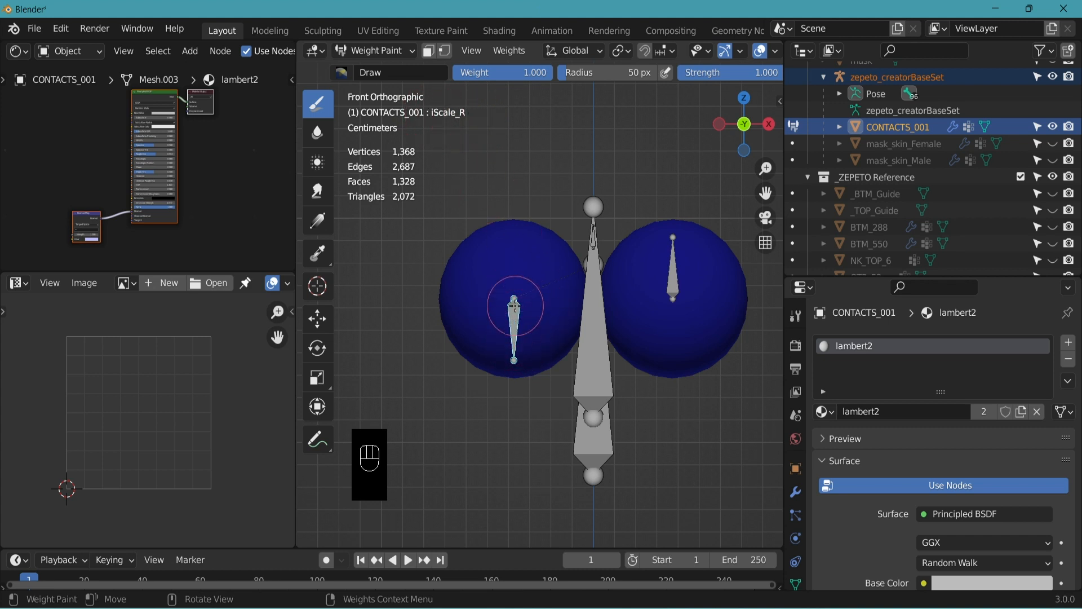
{"action": "left_click", "coordinate": [505, 341], "text": "ctrl"}
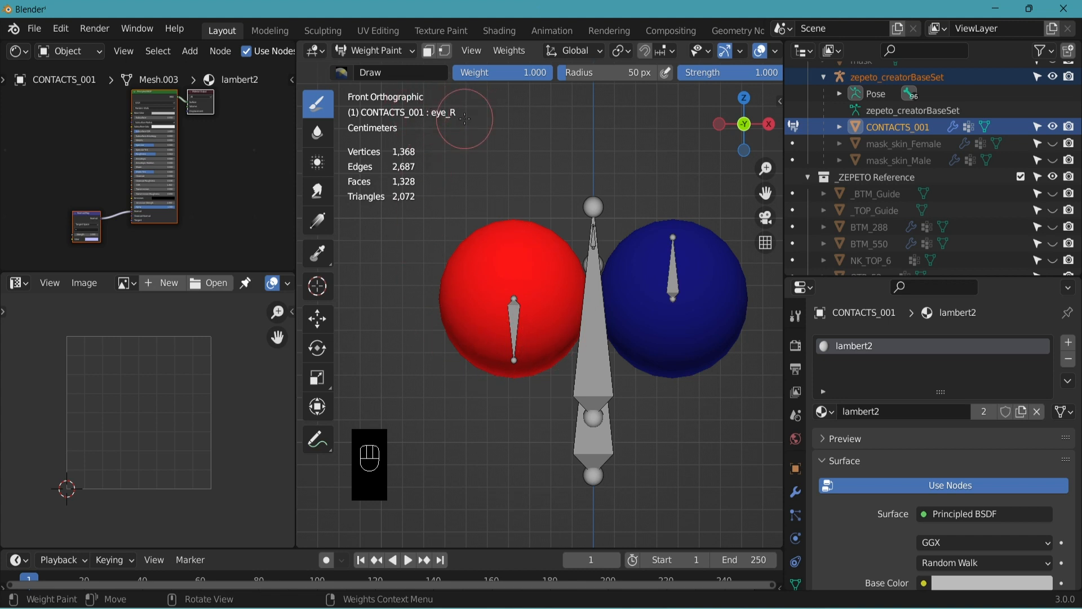
{"action": "left_click", "coordinate": [513, 311], "text": "ctrl"}
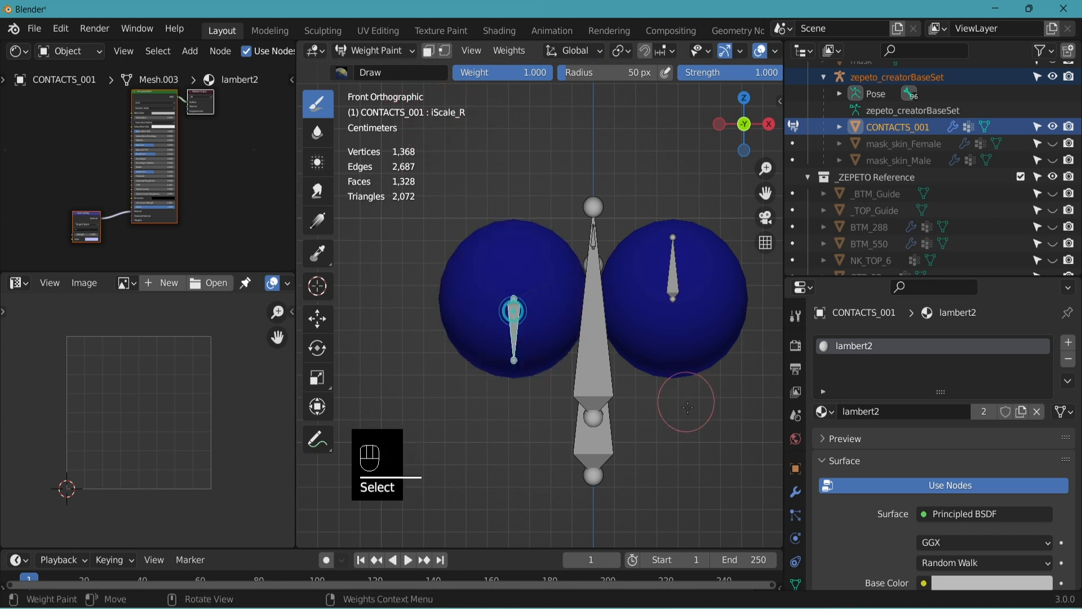
{"action": "left_click", "coordinate": [674, 281], "text": "ctrl"}
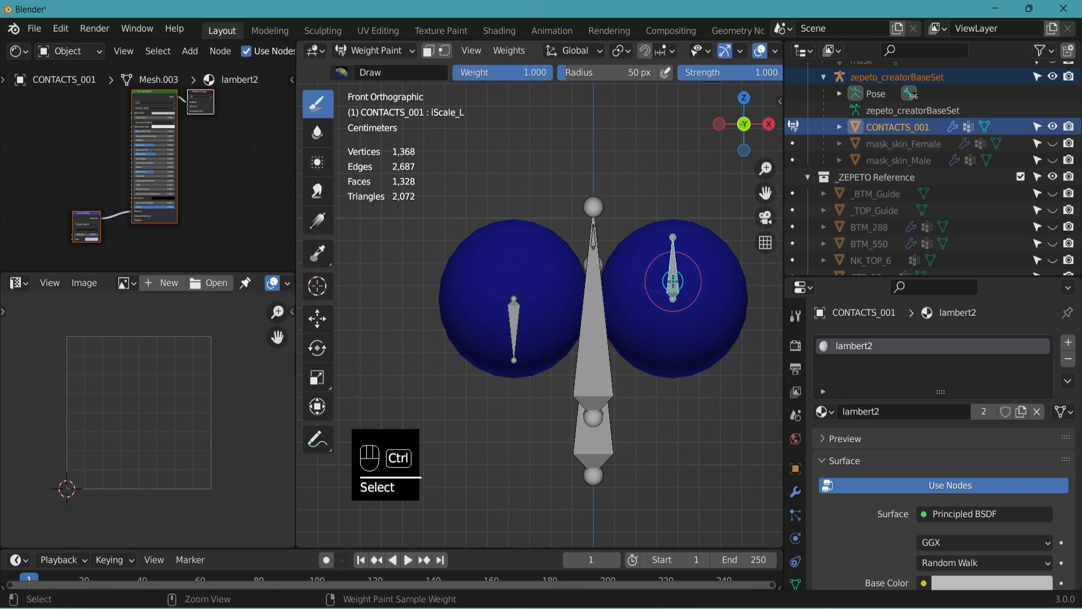
{"action": "left_click", "coordinate": [673, 281], "text": "ctrl"}
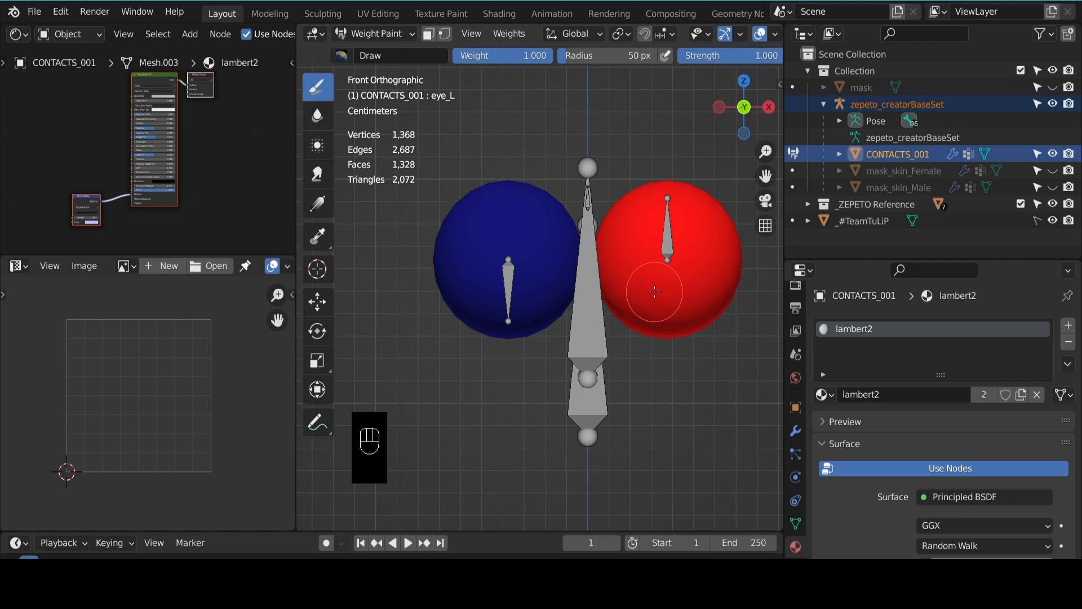
Return to Object Mode and select only the CONTACTS_001 mesh
{"action": "left_click", "coordinate": [388, 34]}
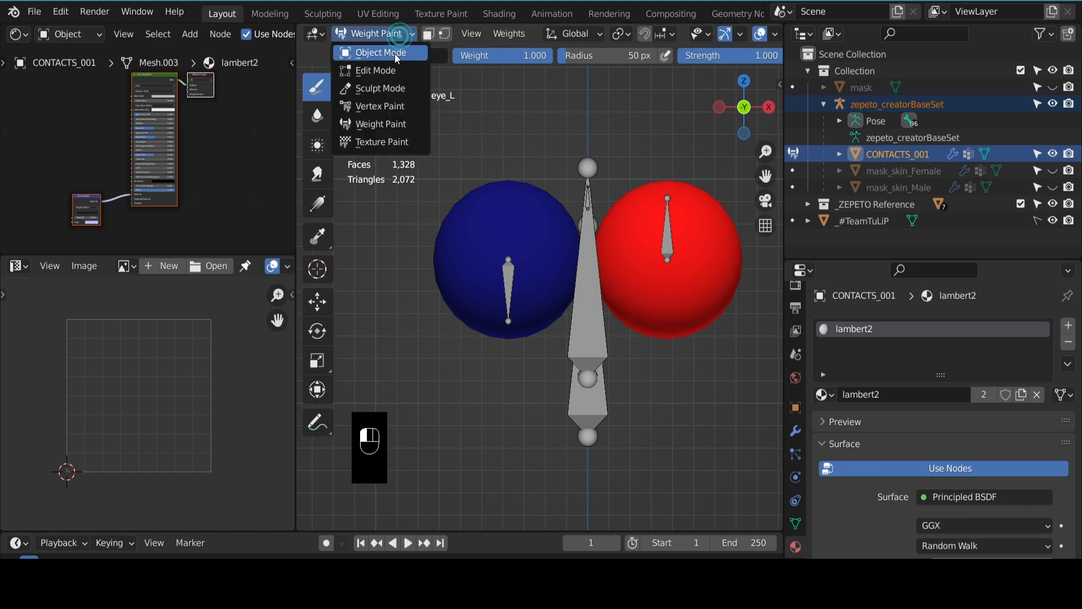
{"action": "left_click", "coordinate": [394, 52]}
{"action": "left_click", "coordinate": [711, 369]}
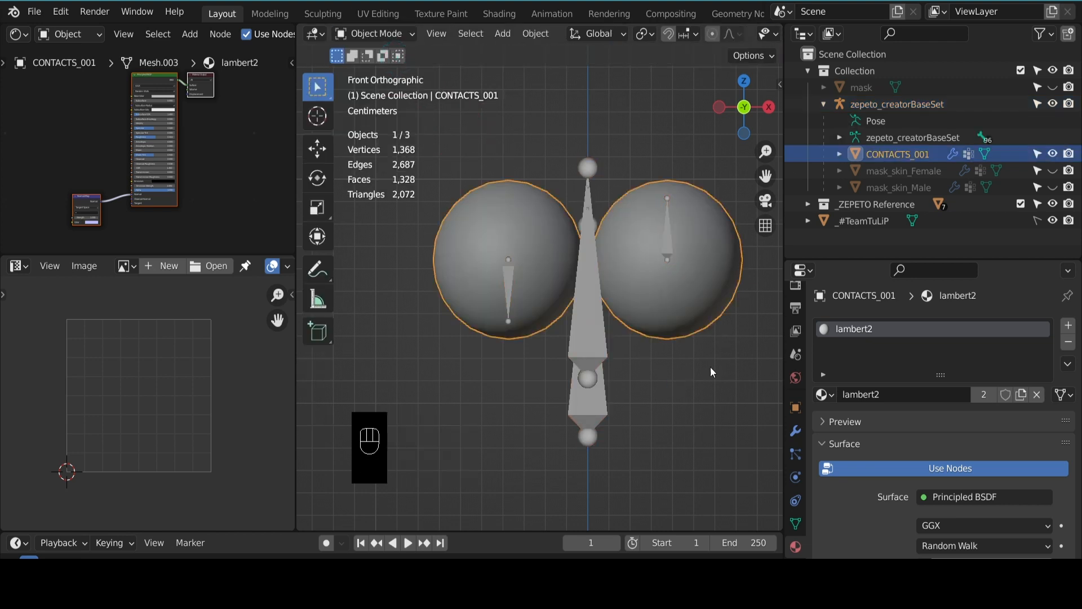
{"action": "left_click", "coordinate": [712, 251]}
Remove the lambert2 material slot from the CONTACTS_001 mesh
{"action": "scroll", "coordinate": [802, 428], "scroll_direction": "down", "scroll_amount": 2}
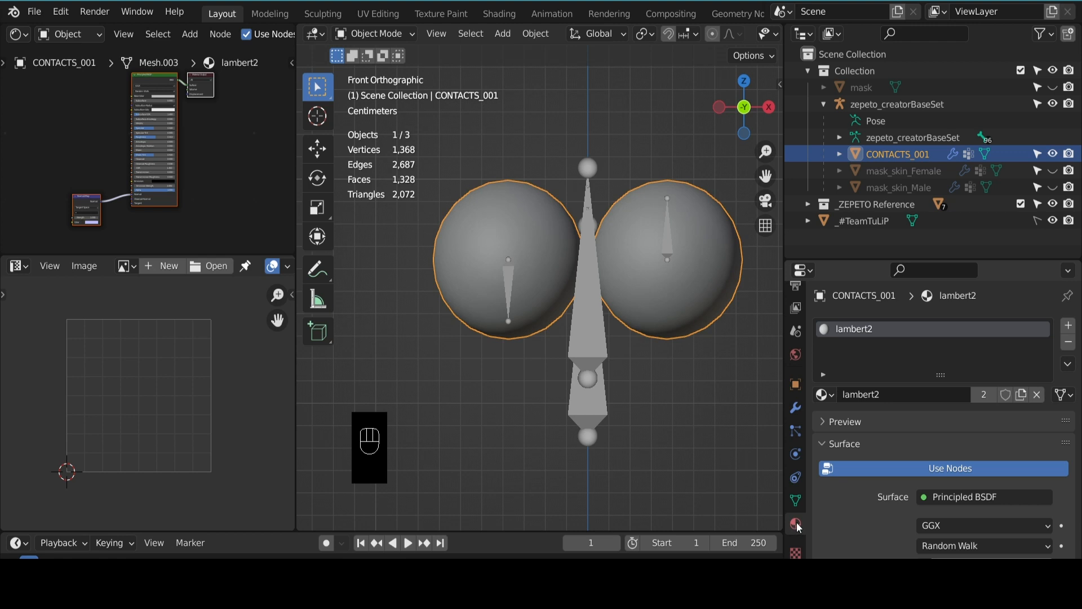
{"action": "left_click", "coordinate": [796, 524]}
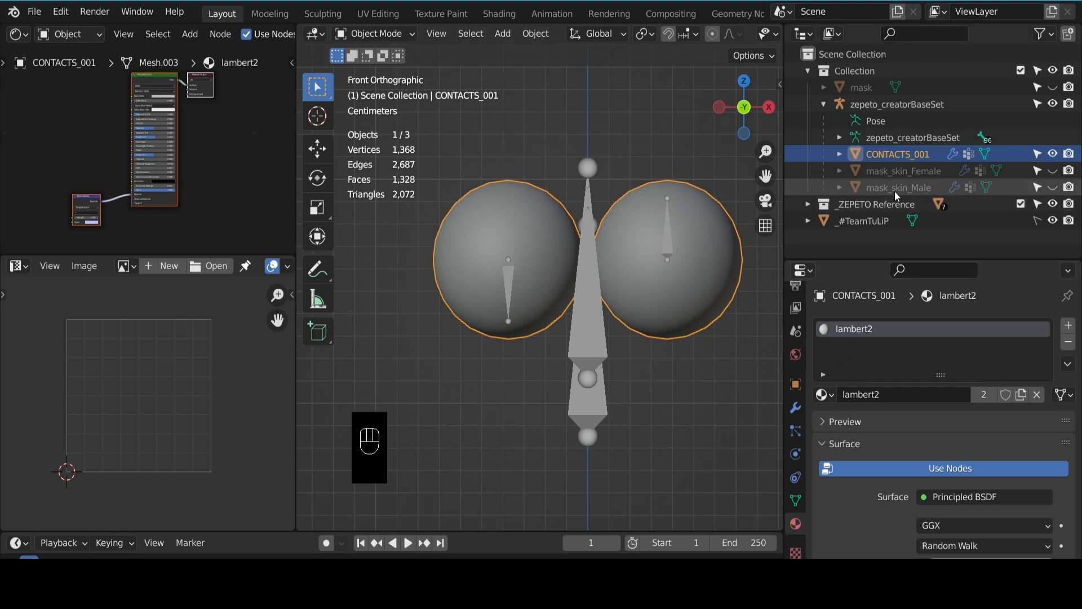
{"action": "key", "text": "ctrl+z"}
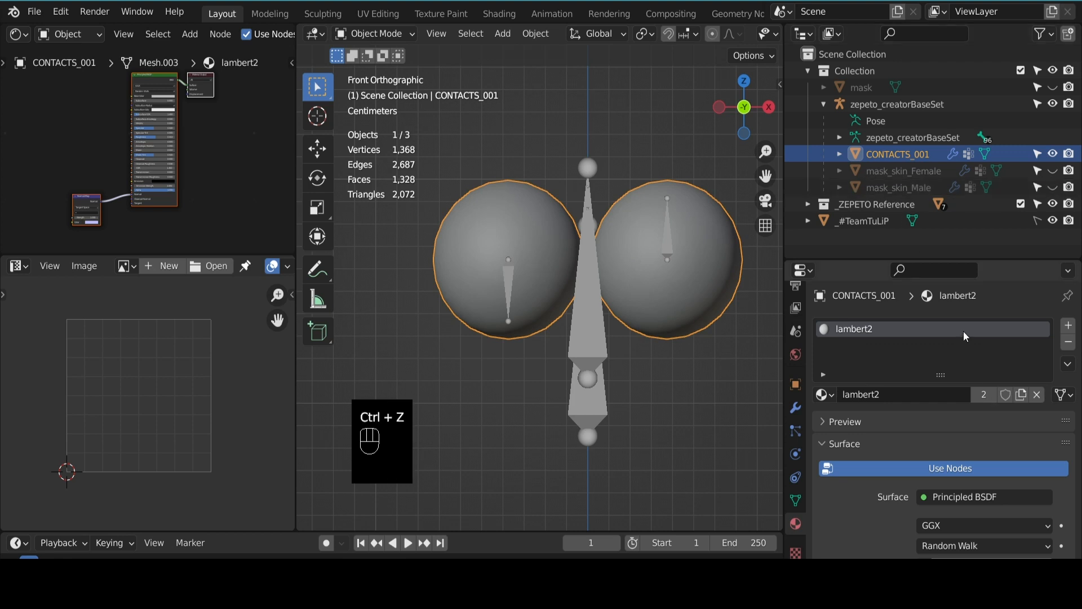
{"action": "left_click", "coordinate": [872, 332]}
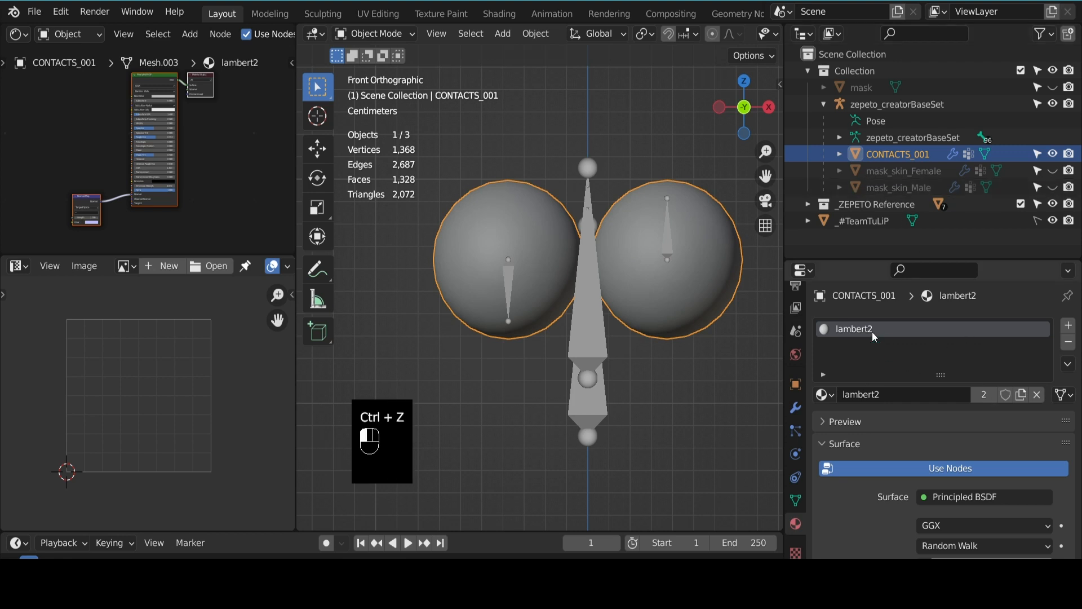
{"action": "left_click", "coordinate": [1069, 343]}
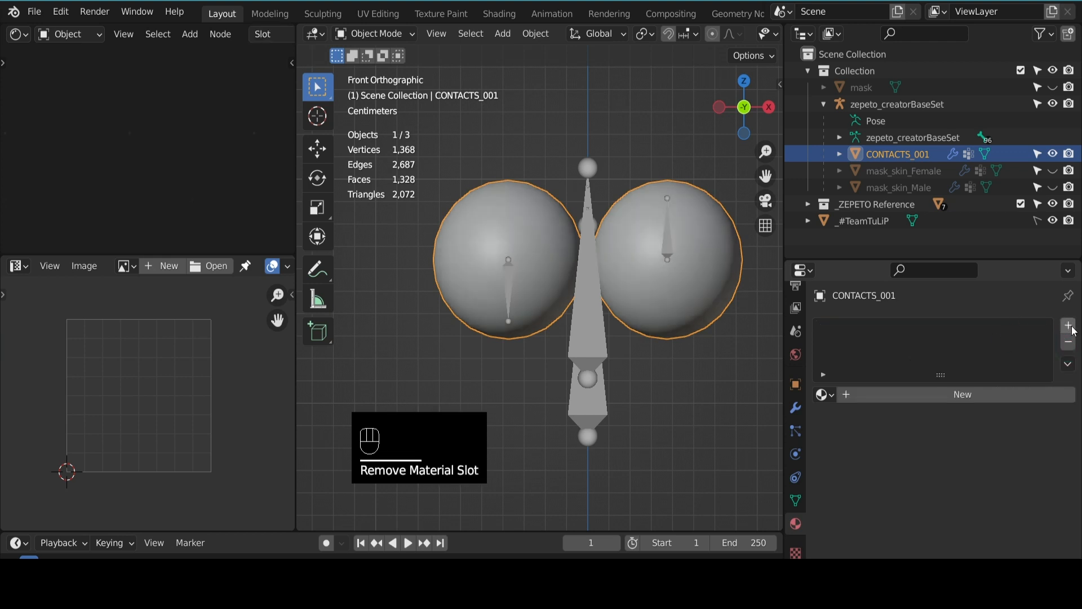
Add a material slot to CONTACTS_001 with a new material named Contact_shd
{"action": "left_click", "coordinate": [1071, 328]}
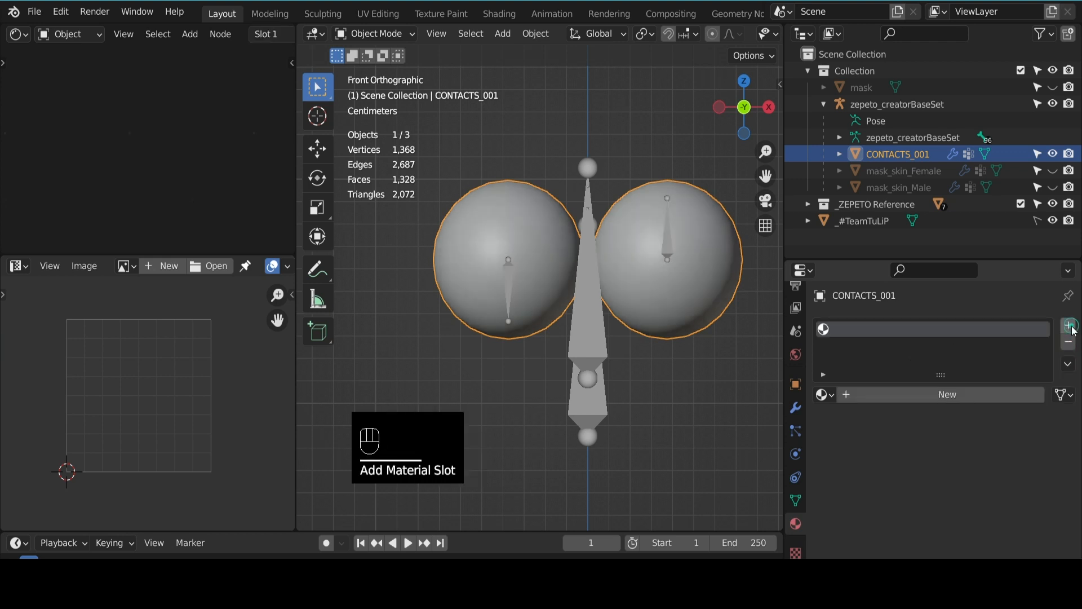
{"action": "left_click", "coordinate": [847, 395]}
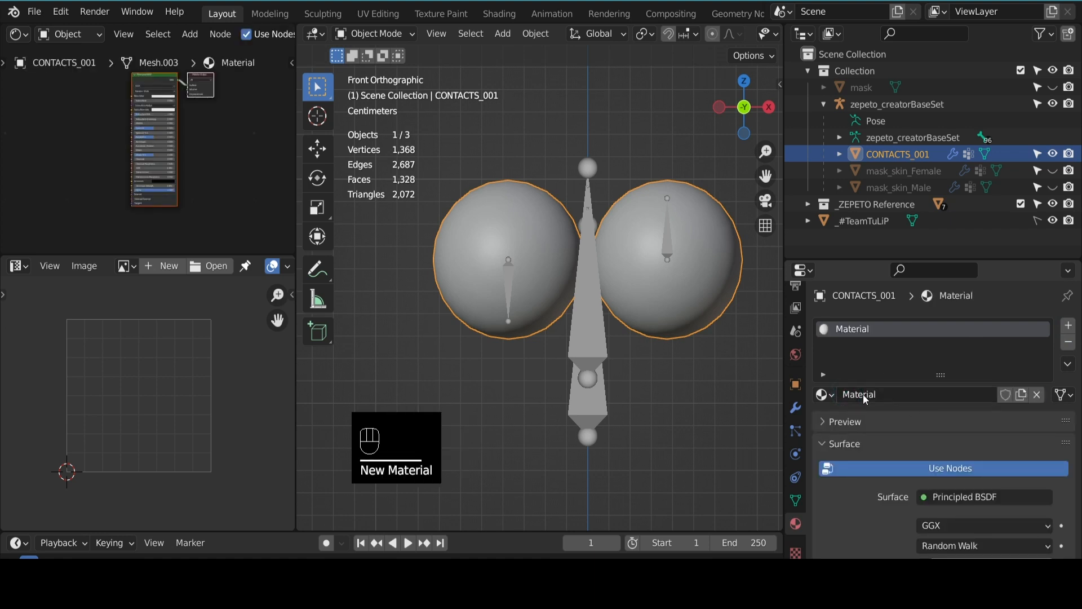
{"action": "left_click", "coordinate": [854, 395]}
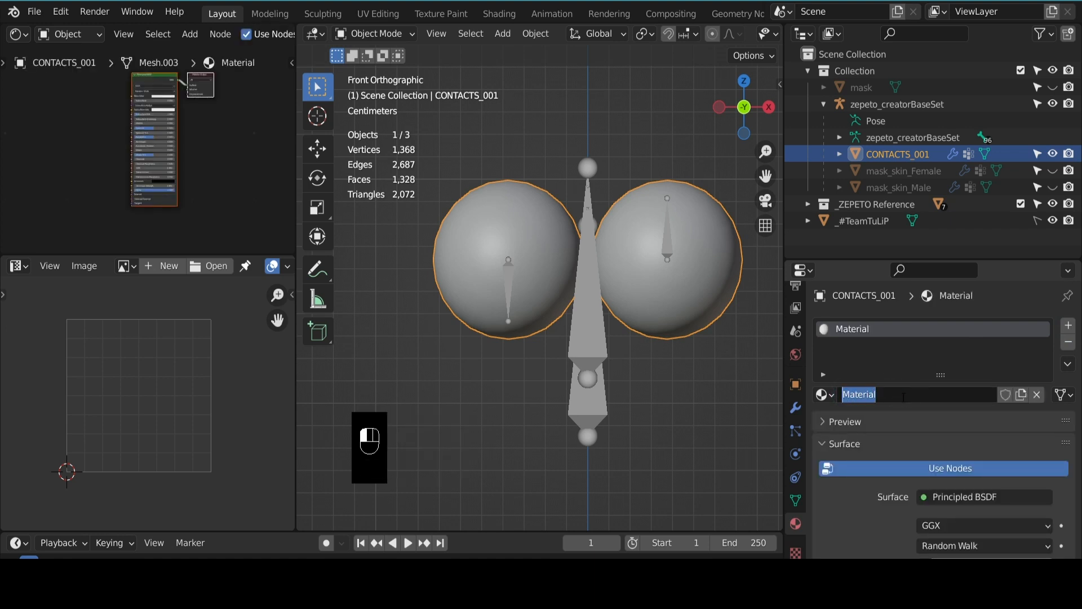
{"action": "type", "text": "Contact_sha"}
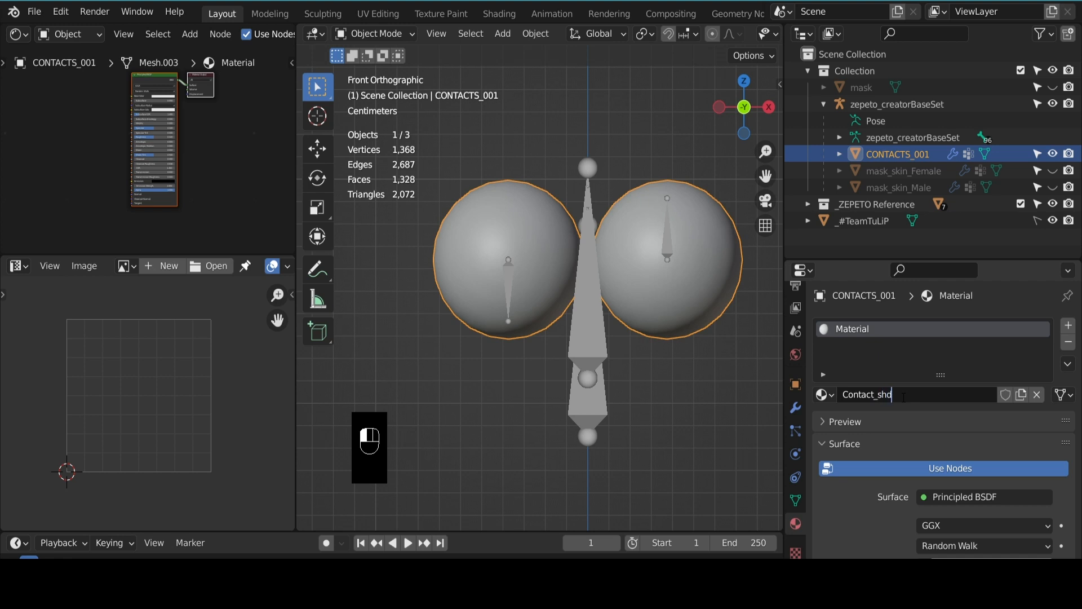
{"action": "key", "text": "Return"}
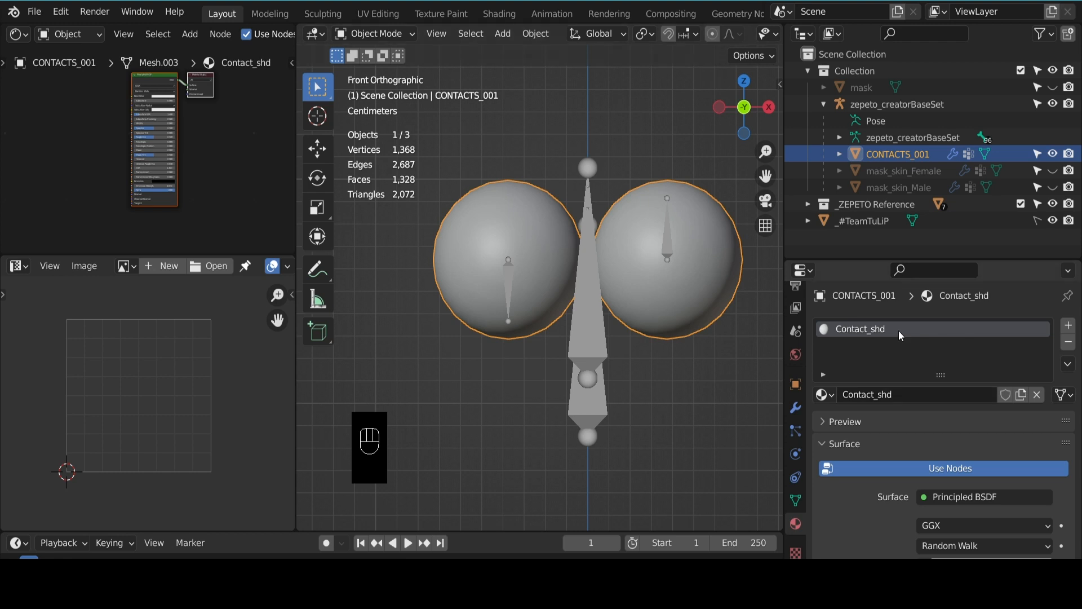
Assign Contact_shd to all faces of CONTACTS_001 in Edit Mode, clear the selection, and select the faces using that material
{"action": "key", "text": "Tab"}
{"action": "key", "text": "Tab"}
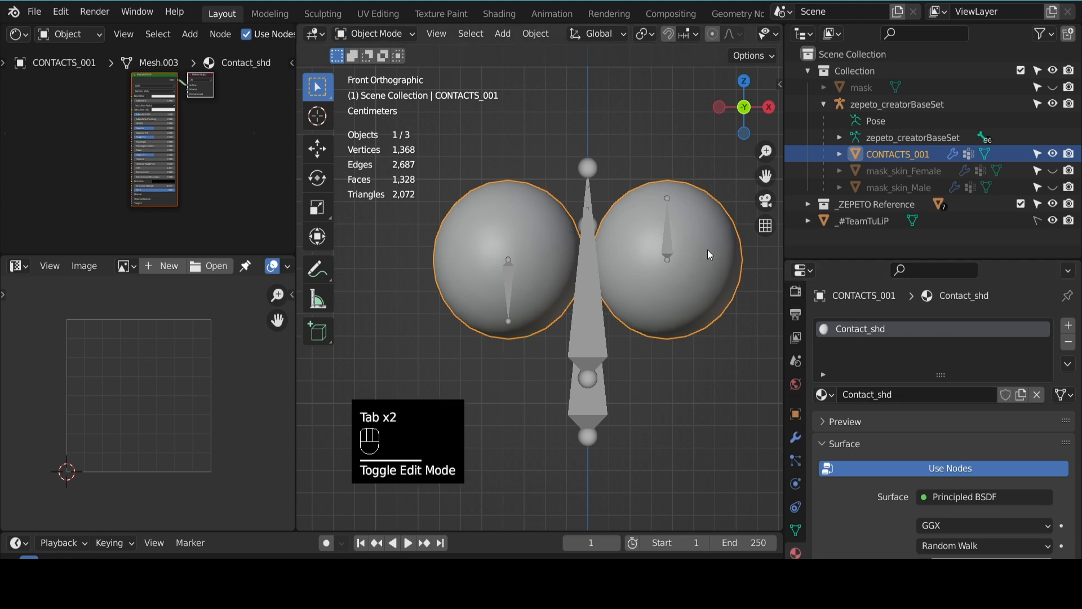
{"action": "key", "text": "Tab"}
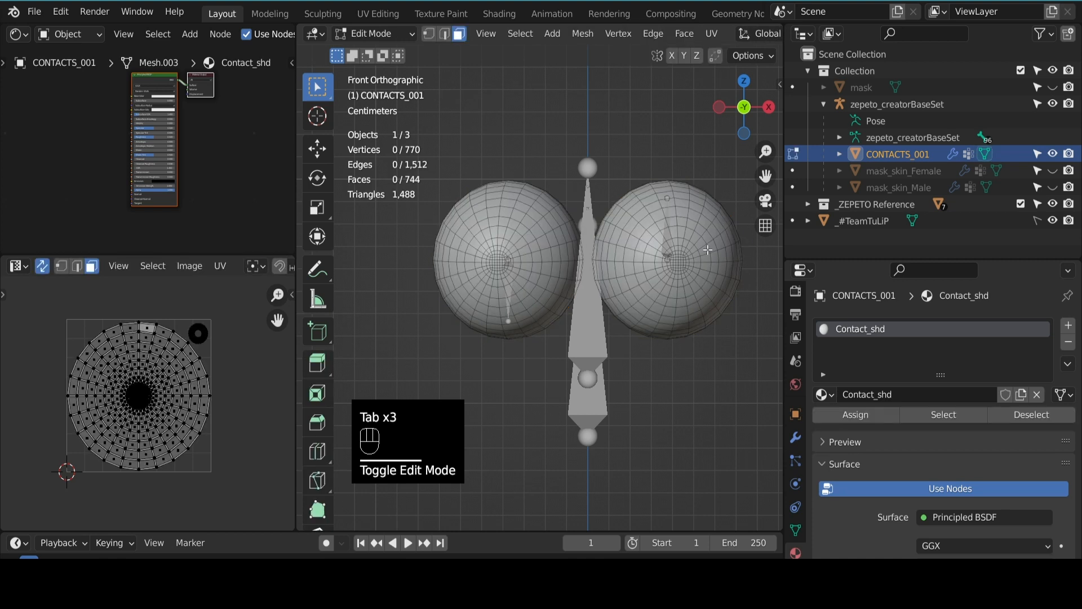
{"action": "key", "text": "a"}
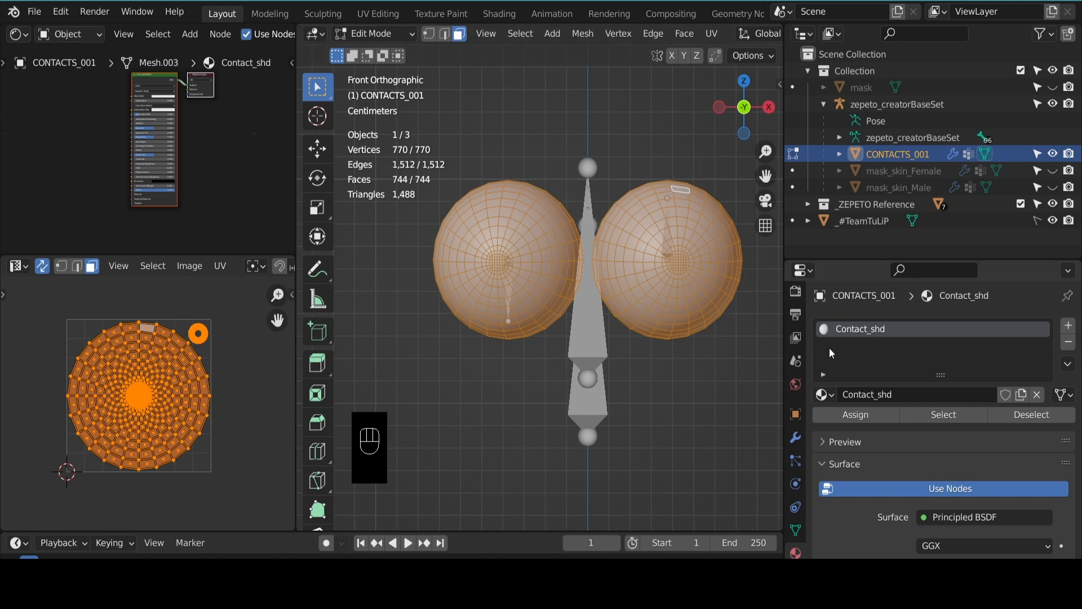
{"action": "left_click", "coordinate": [857, 421]}
{"action": "left_click", "coordinate": [725, 381]}
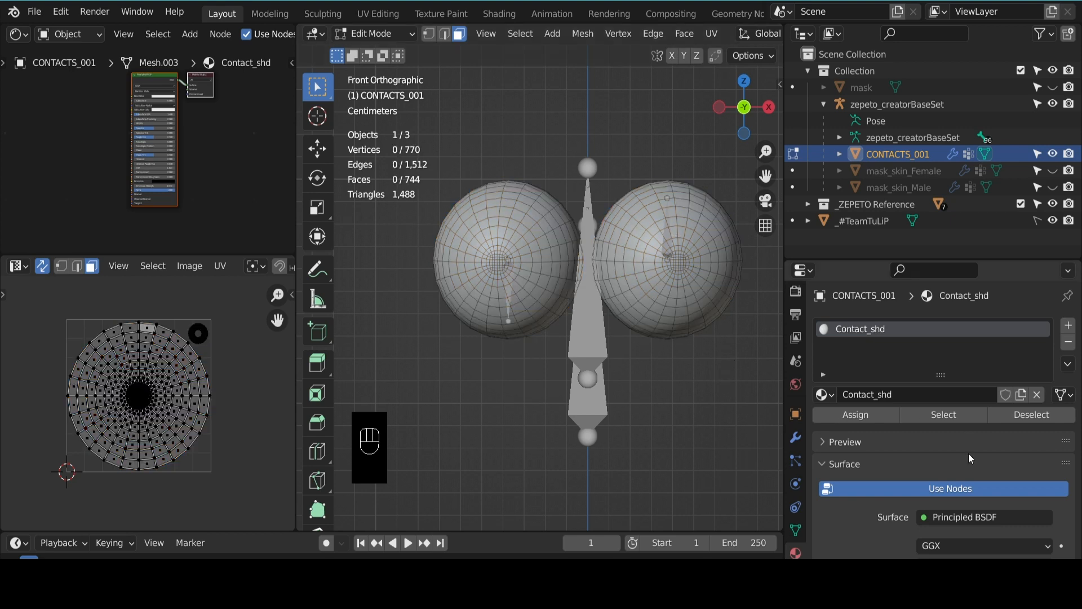
{"action": "left_click", "coordinate": [881, 331]}
{"action": "left_click", "coordinate": [955, 413]}
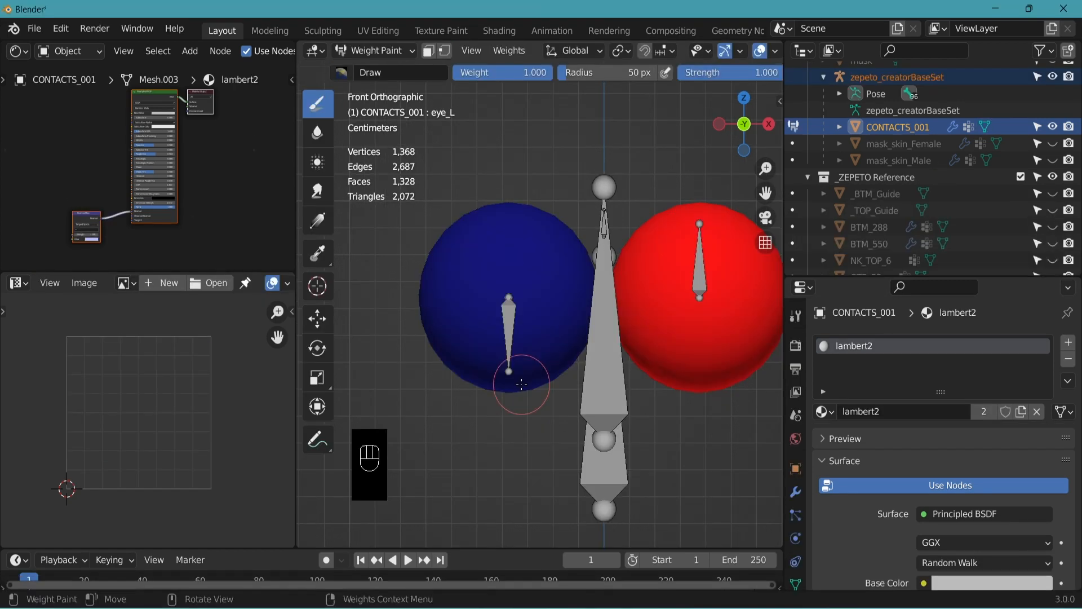
Switch the CONTACTS_001 mesh from Weight Paint back to Object Mode
{"action": "left_click", "coordinate": [373, 51]}
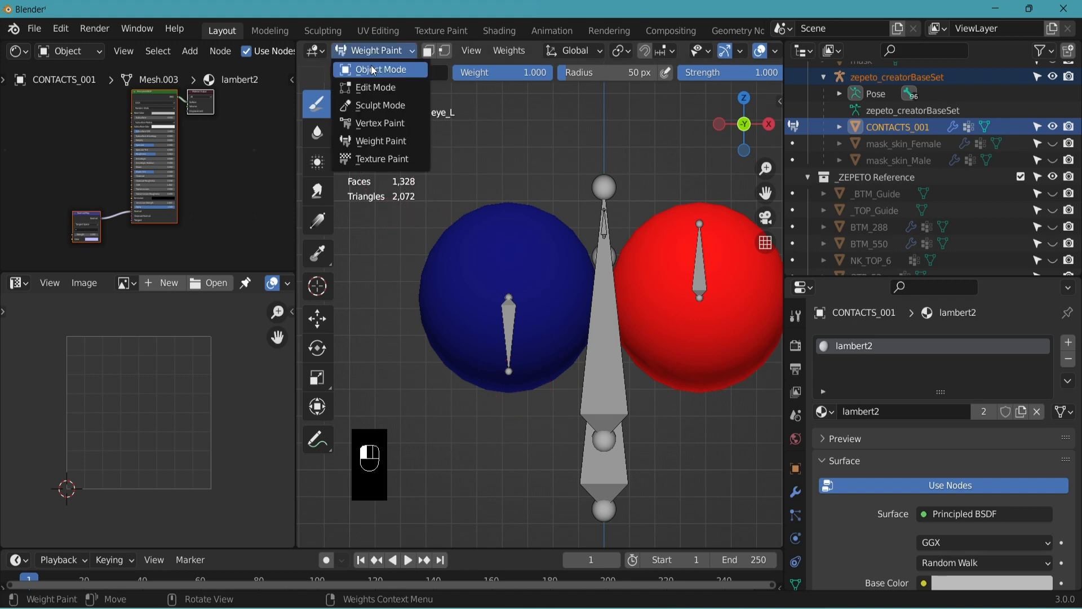
{"action": "left_click", "coordinate": [374, 70]}
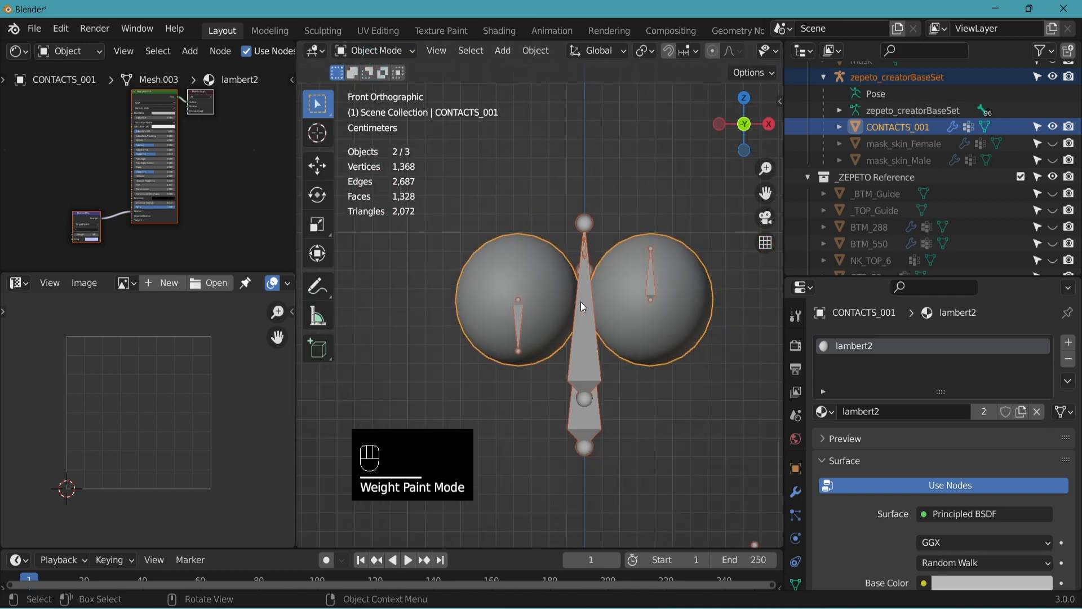
{"action": "scroll", "coordinate": [582, 306], "scroll_direction": "down", "scroll_amount": 2}
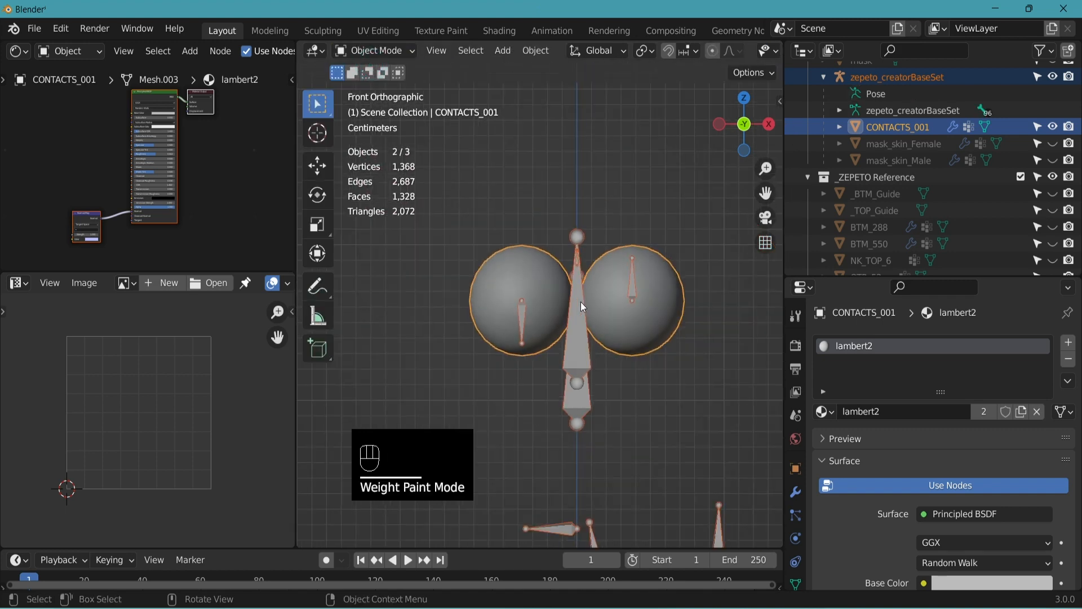
Clear the object selection and unhide the mask body mesh in the collection
{"action": "left_click", "coordinate": [657, 364]}
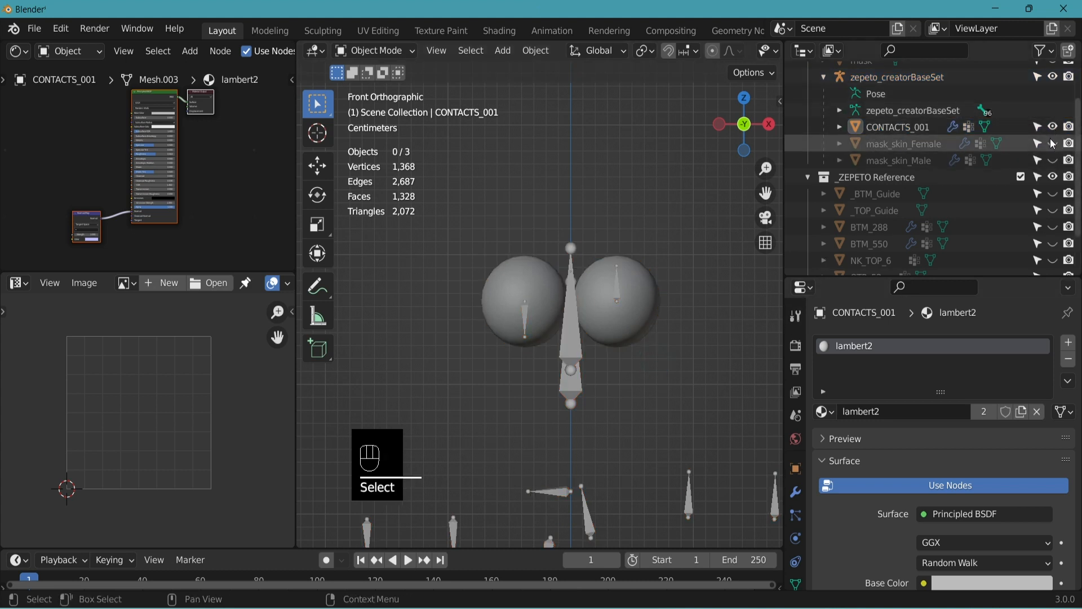
{"action": "scroll", "coordinate": [1053, 144], "scroll_direction": "up", "scroll_amount": 3}
{"action": "left_click", "coordinate": [1052, 104]}
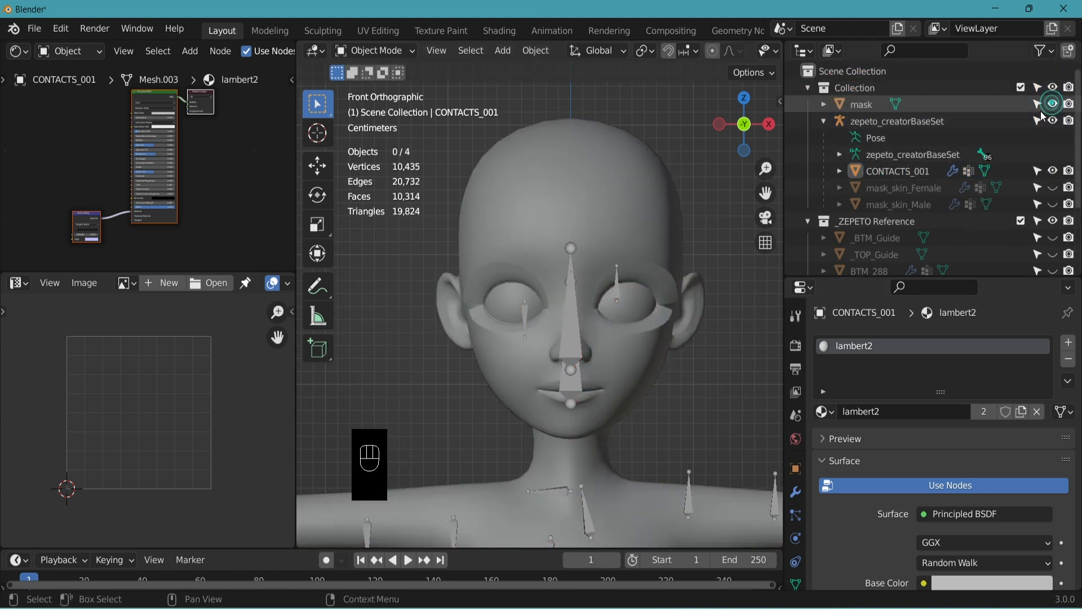
{"action": "scroll", "coordinate": [647, 324], "scroll_direction": "down", "scroll_amount": 2}
{"action": "middle_click_drag", "start_coordinate": [600, 411], "coordinate": [597, 313], "text": "shift"}
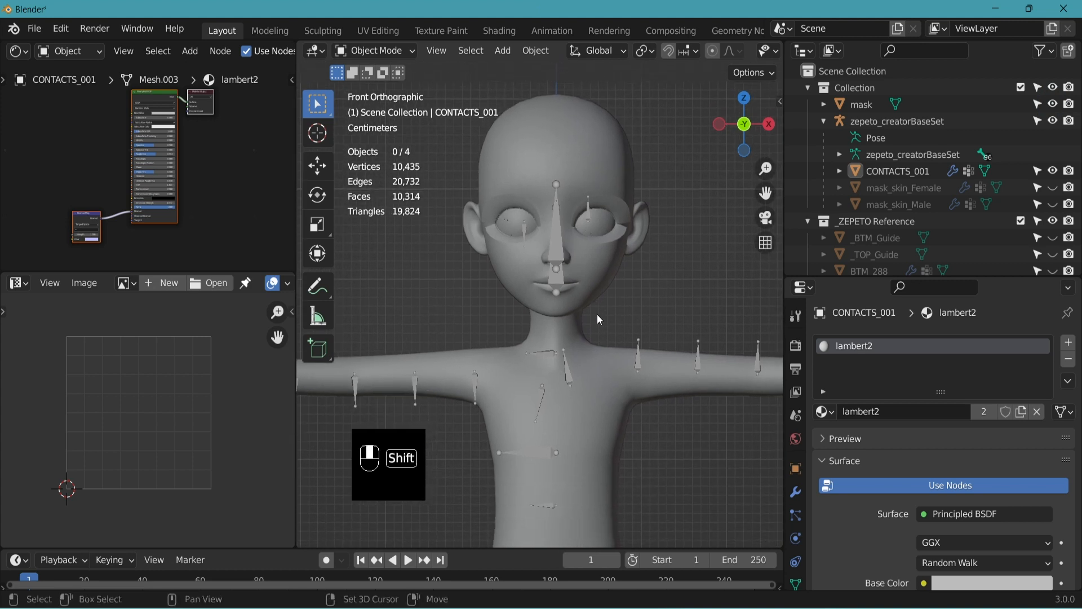
Select the mask mesh and switch it to Vertex Paint mode
{"action": "left_click", "coordinate": [566, 136]}
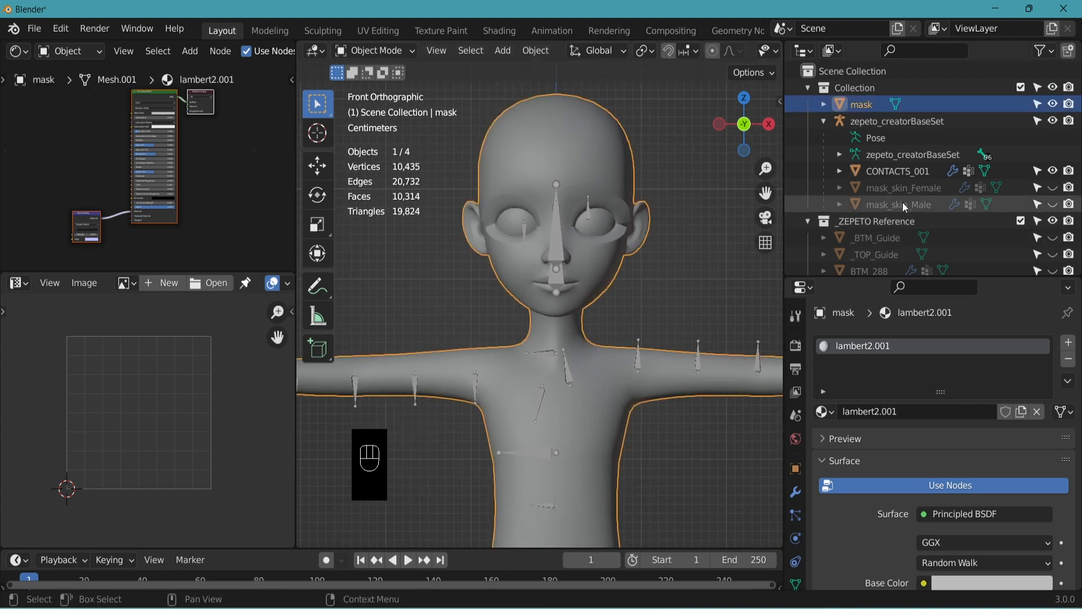
{"action": "left_click", "coordinate": [566, 133]}
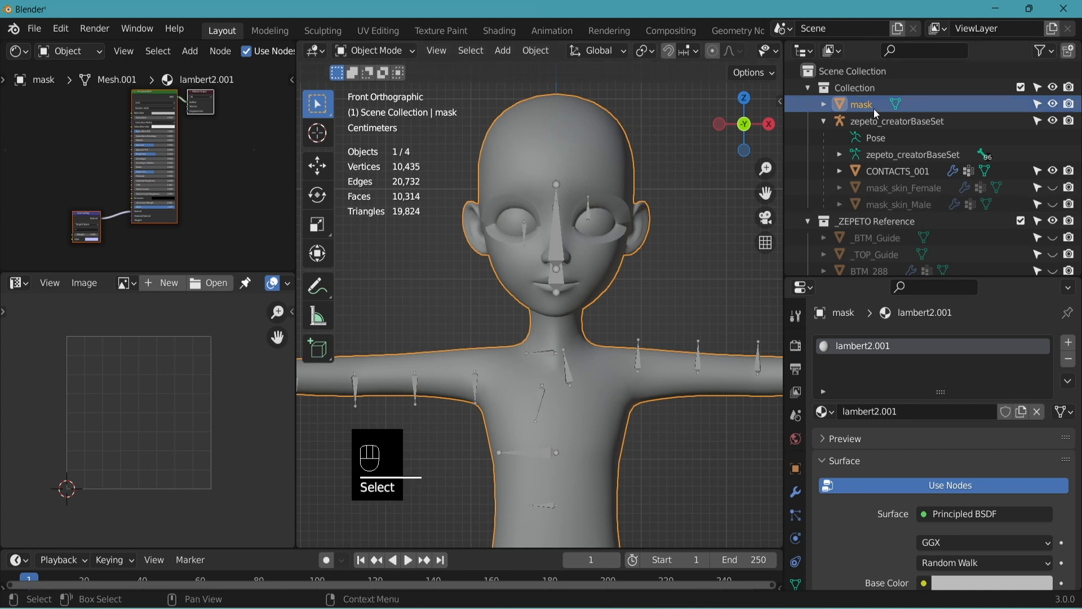
{"action": "left_click", "coordinate": [375, 50]}
{"action": "left_click", "coordinate": [390, 117]}
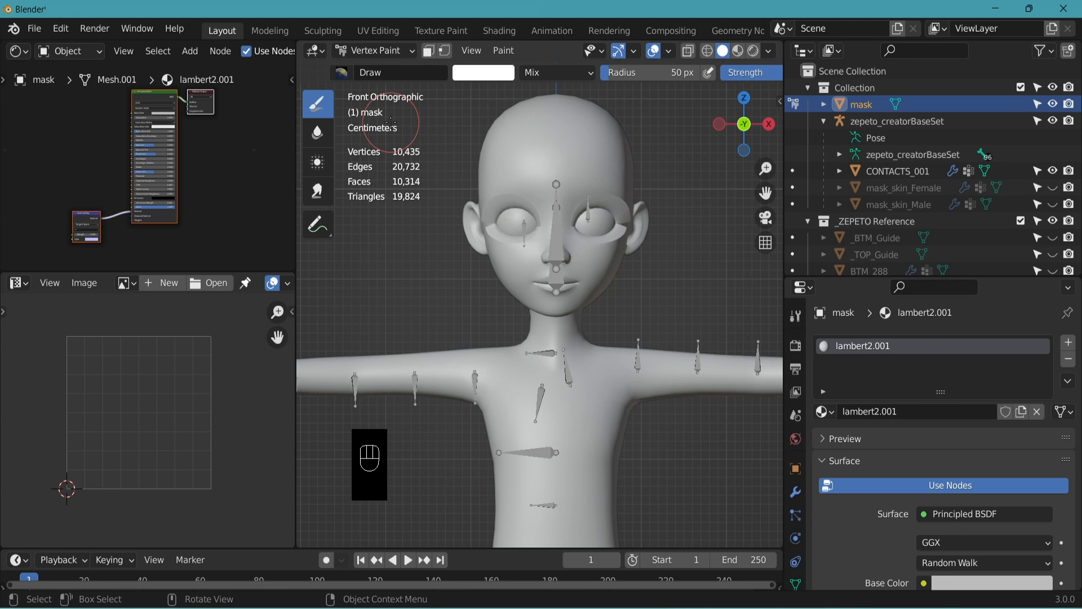
Enable face selection masking on the mask mesh, clear the face selection, and select the linked faces of both eyeballs
{"action": "scroll", "coordinate": [392, 122], "scroll_direction": "up", "scroll_amount": 2}
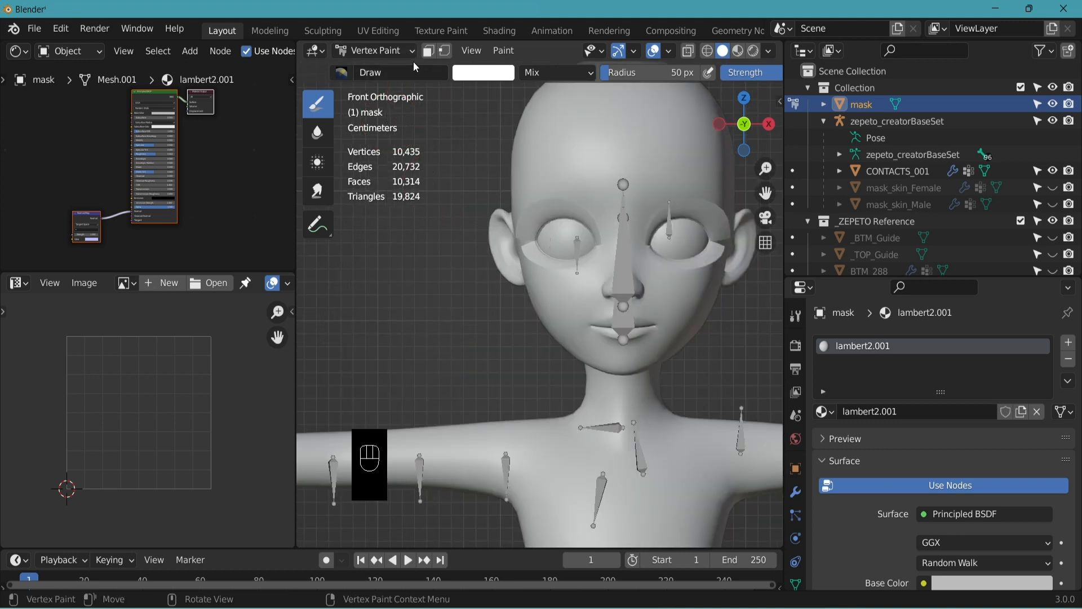
{"action": "left_click", "coordinate": [428, 51]}
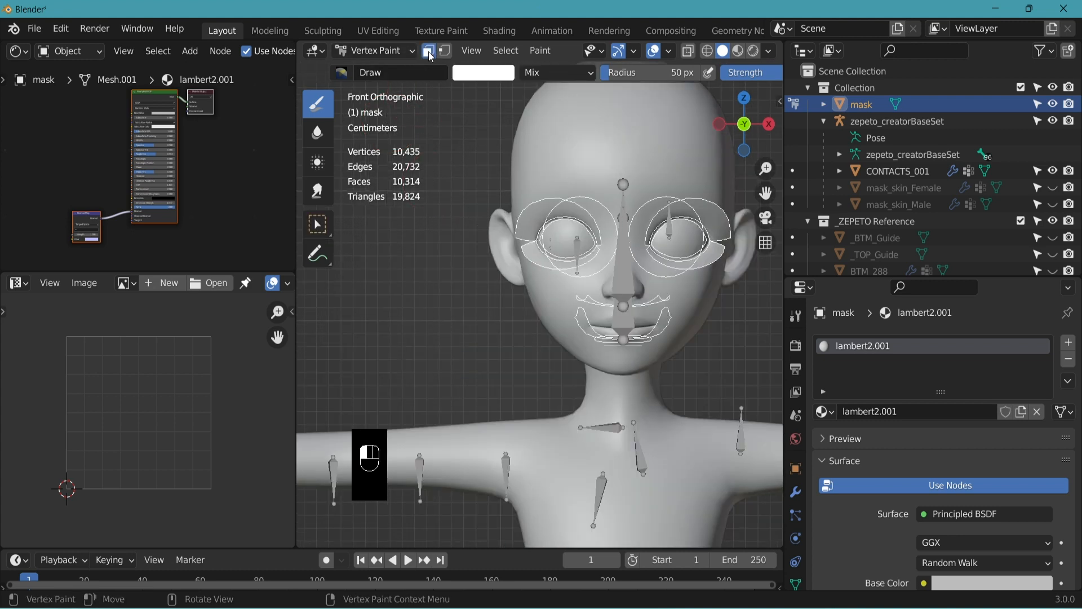
{"action": "left_click", "coordinate": [506, 52]}
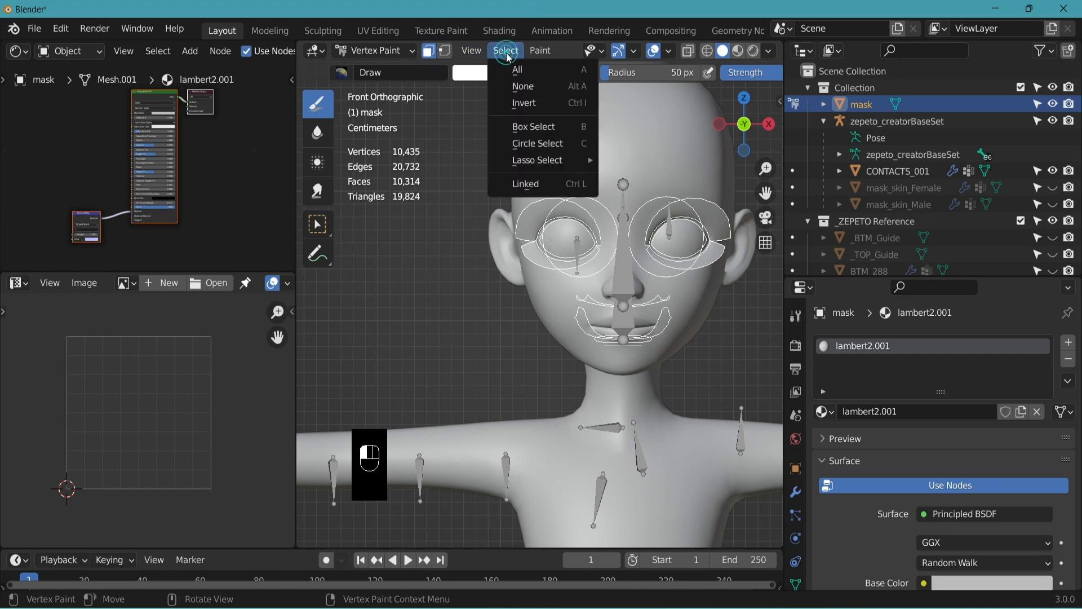
{"action": "left_click", "coordinate": [527, 70]}
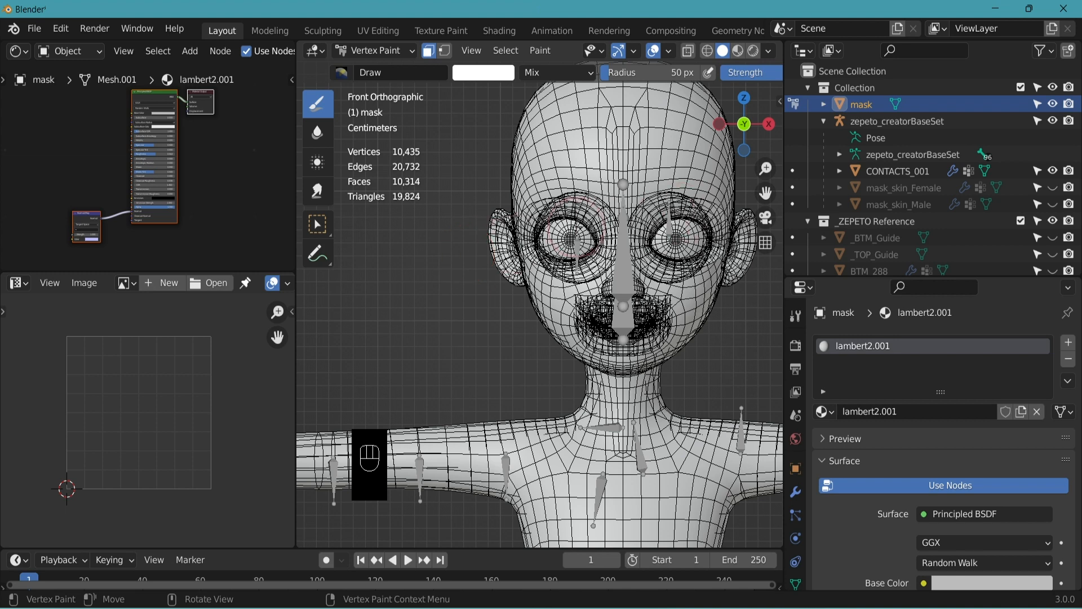
{"action": "scroll", "coordinate": [567, 240], "scroll_direction": "up", "scroll_amount": 4}
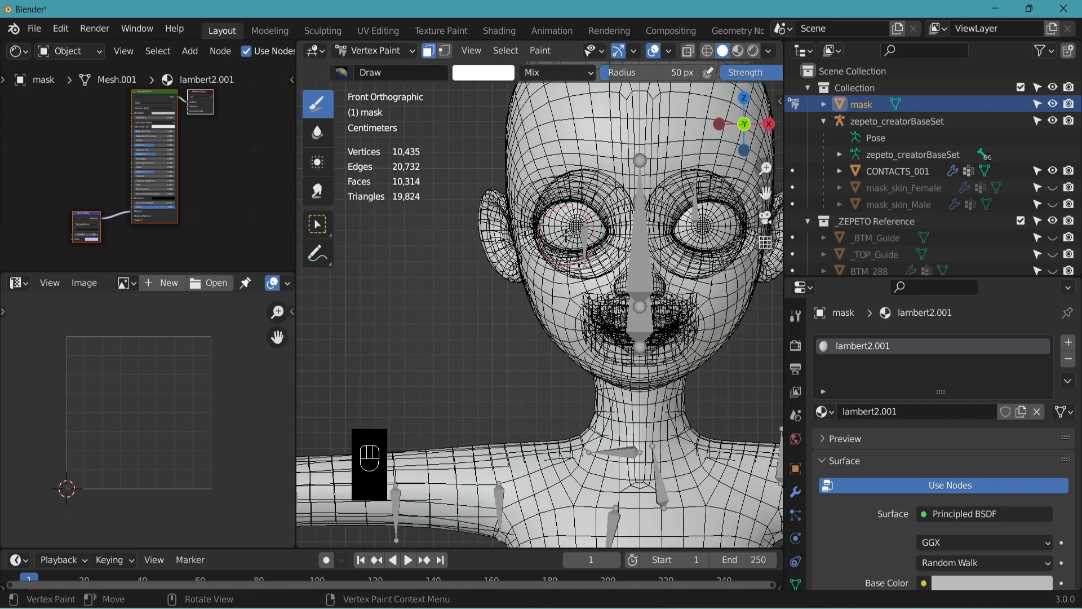
{"action": "middle_click_drag", "start_coordinate": [567, 239], "coordinate": [461, 235], "text": "shift"}
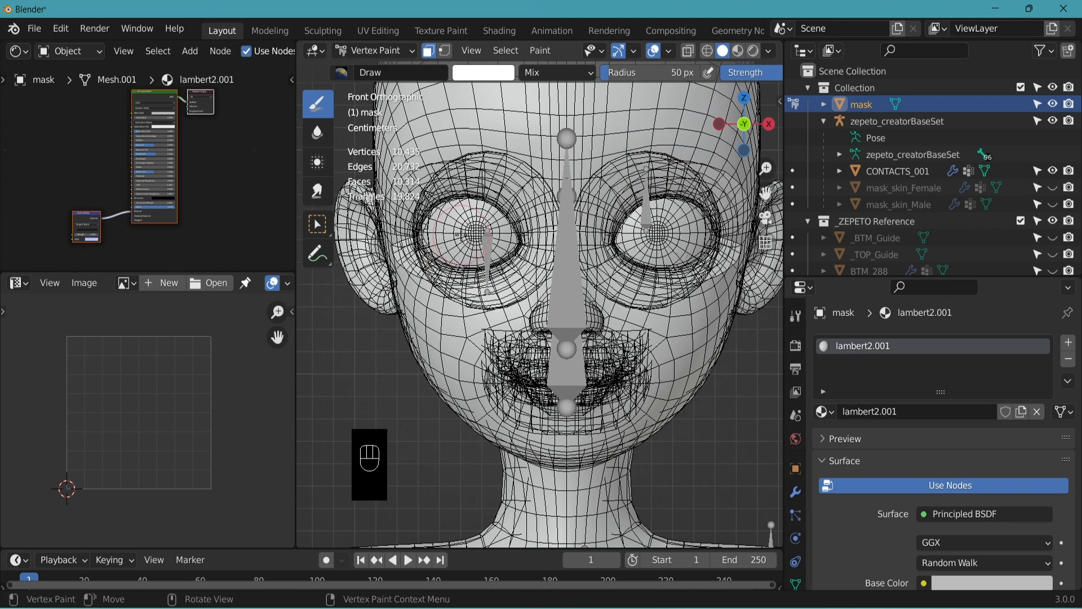
{"action": "key", "text": "l"}
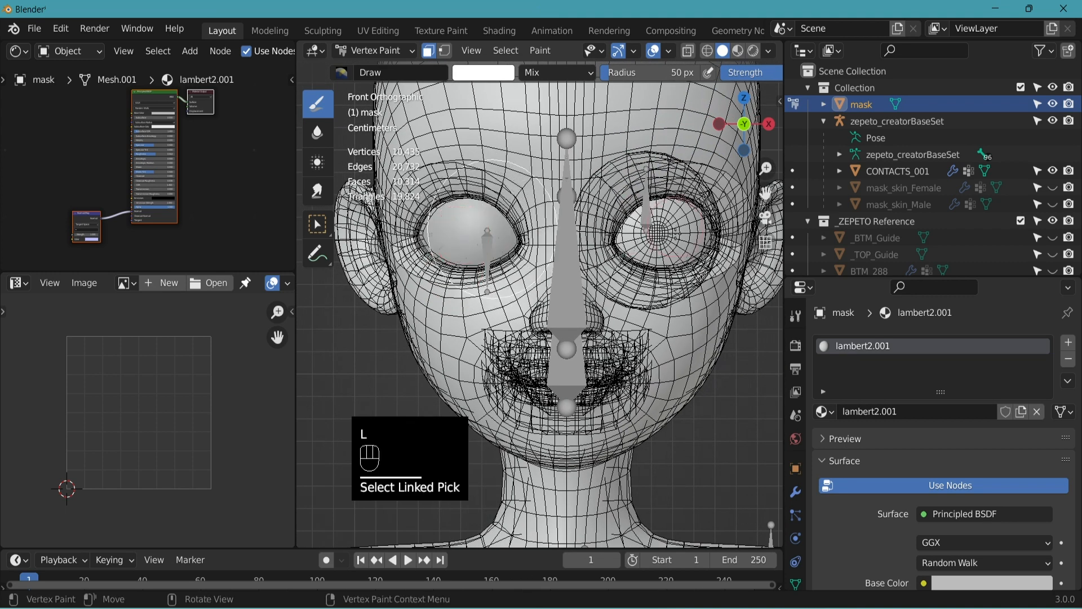
{"action": "key", "text": "l"}
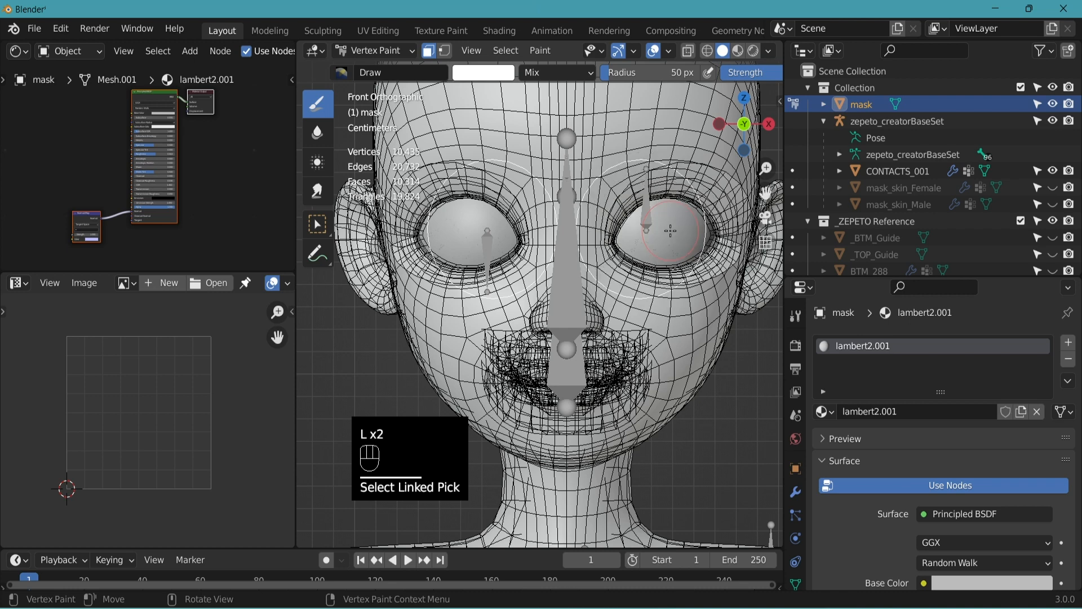
Set the vertex paint brush color to black using its RGB values
{"action": "scroll", "coordinate": [670, 230], "scroll_direction": "down", "scroll_amount": 2}
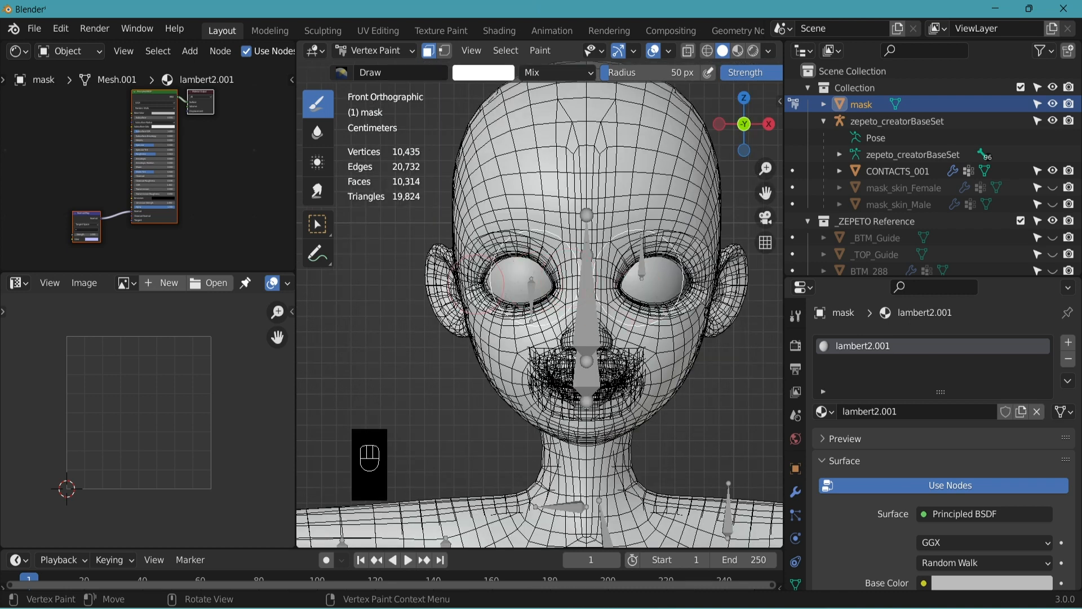
{"action": "left_click", "coordinate": [484, 73]}
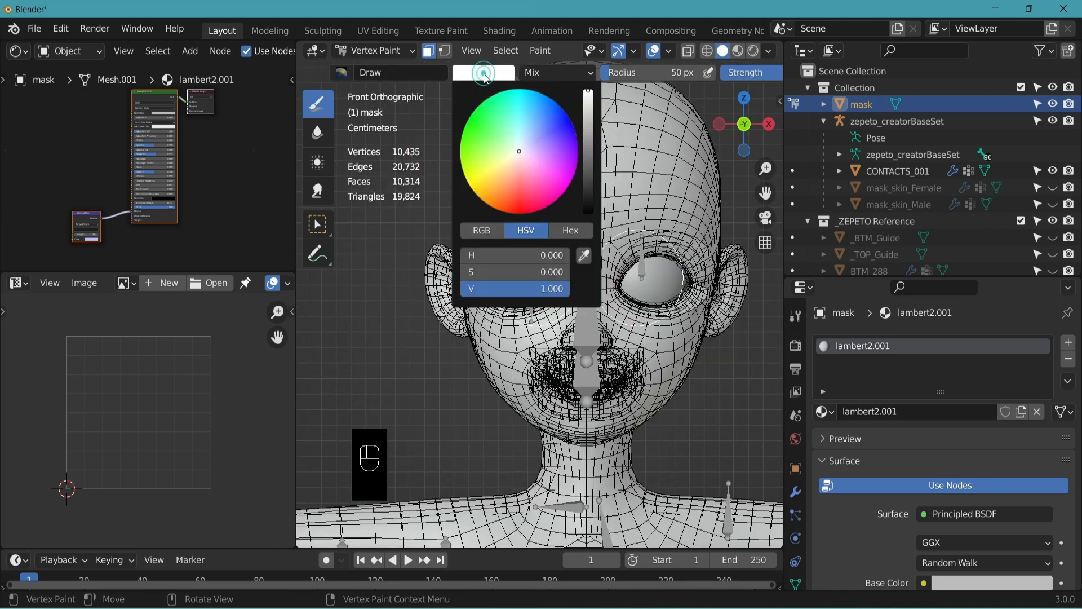
{"action": "left_click", "coordinate": [485, 231]}
{"action": "double_click", "coordinate": [496, 256]}
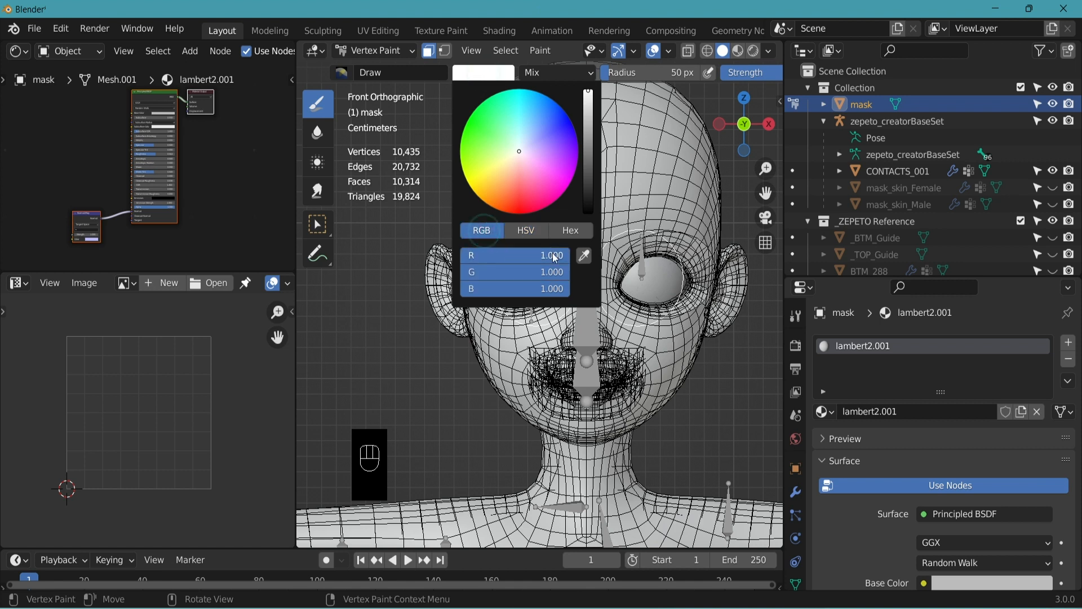
{"action": "type", "text": "0.867"}
{"action": "key", "text": "Return"}
{"action": "left_click_drag", "start_coordinate": [555, 271], "coordinate": [463, 274]}
{"action": "left_click_drag", "start_coordinate": [574, 290], "coordinate": [459, 290]}
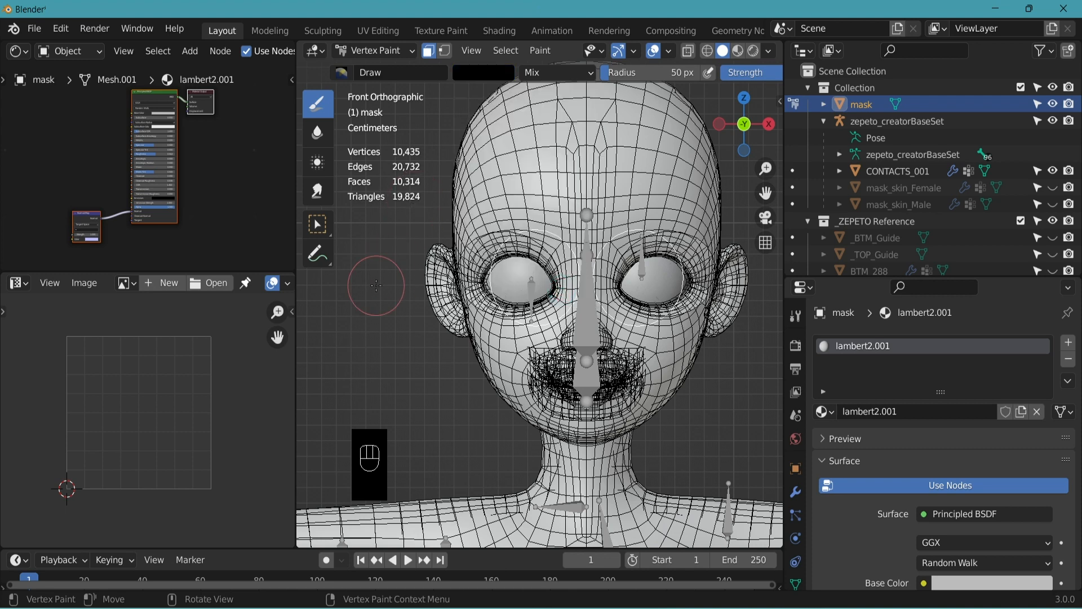
Fill the selected eyeball faces with the black vertex color, return to Object Mode, and deselect the mask mesh
{"action": "left_click", "coordinate": [545, 53]}
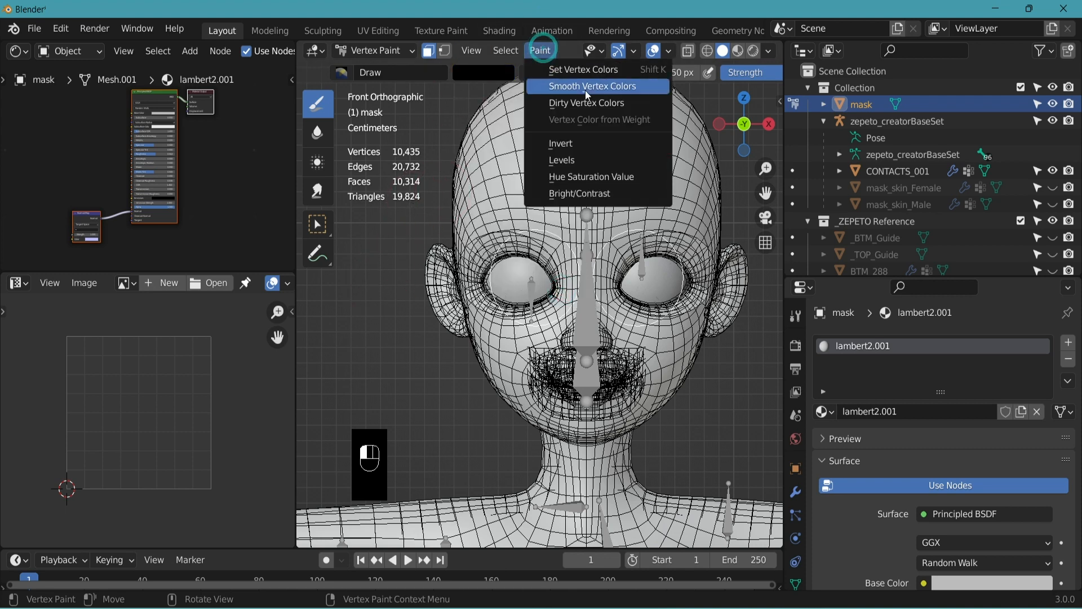
{"action": "left_click", "coordinate": [600, 76]}
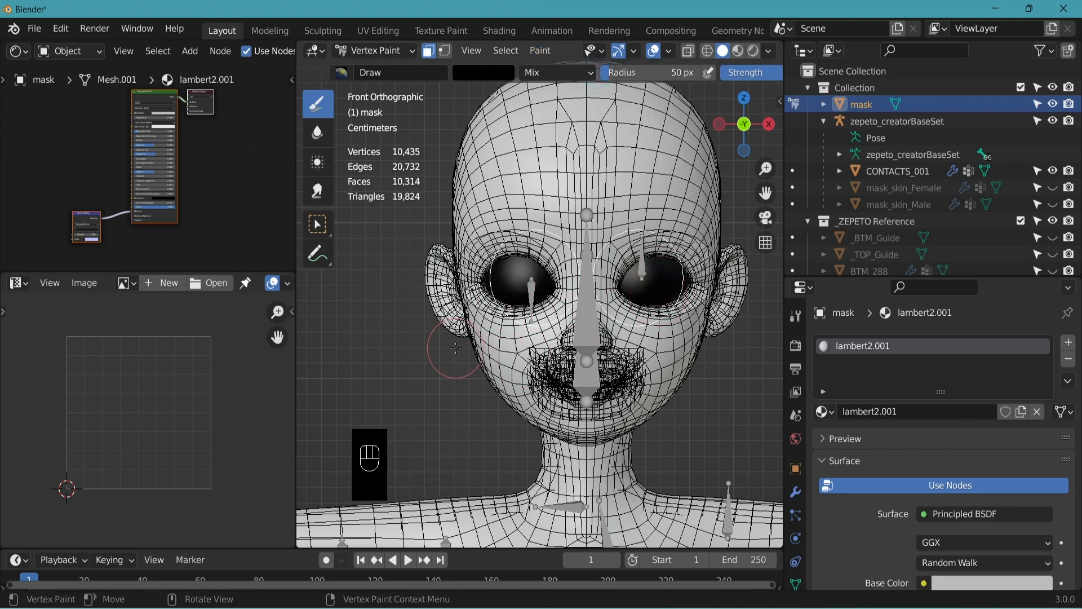
{"action": "left_click", "coordinate": [395, 51]}
{"action": "left_click", "coordinate": [408, 69]}
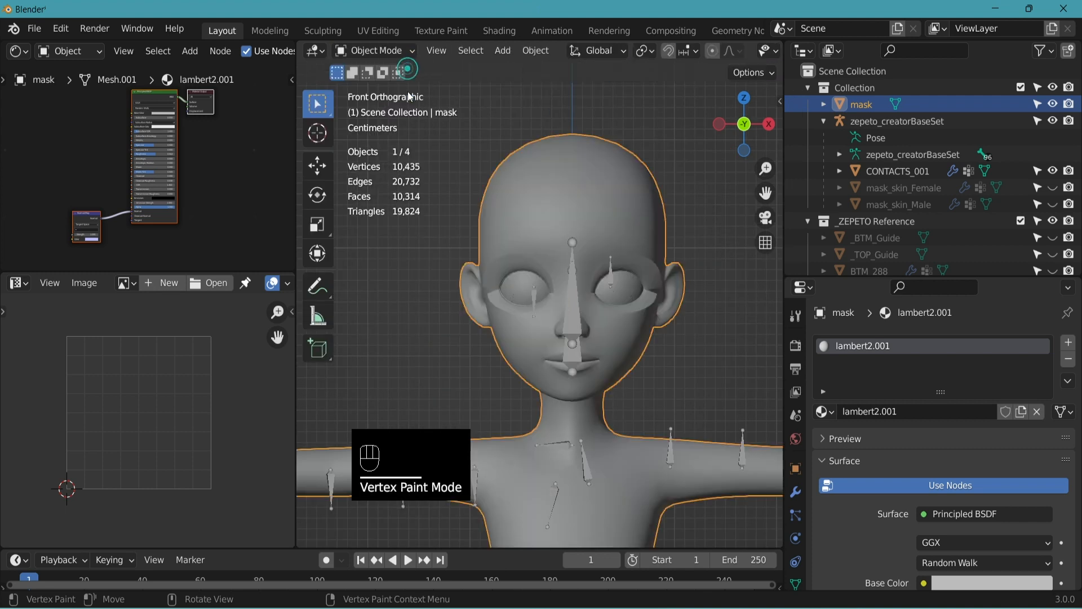
{"action": "left_click", "coordinate": [424, 306]}
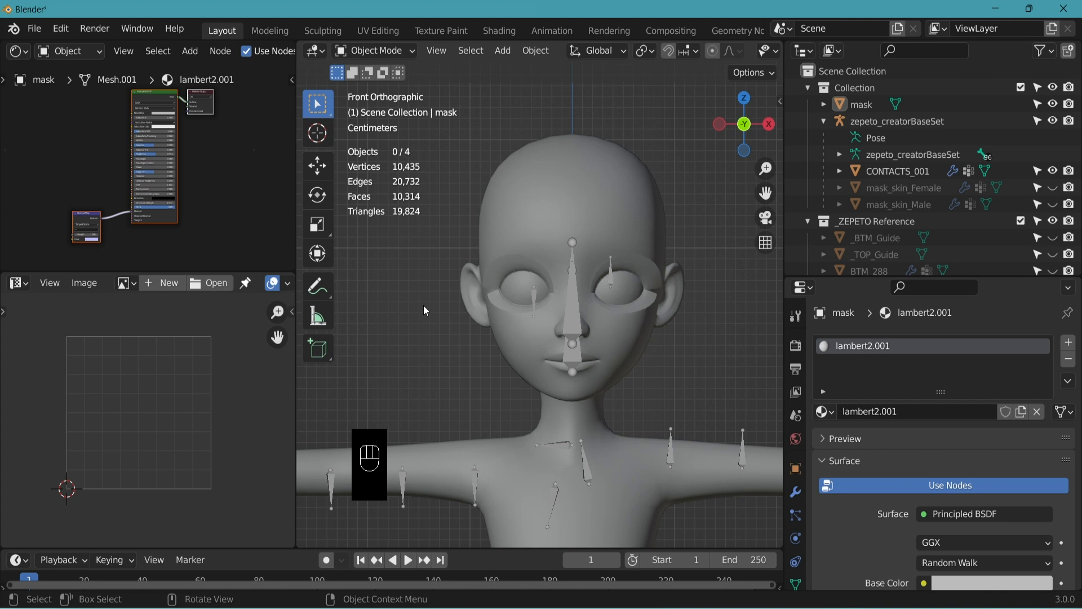
{"action": "scroll", "coordinate": [453, 298], "scroll_direction": "down", "scroll_amount": 5}
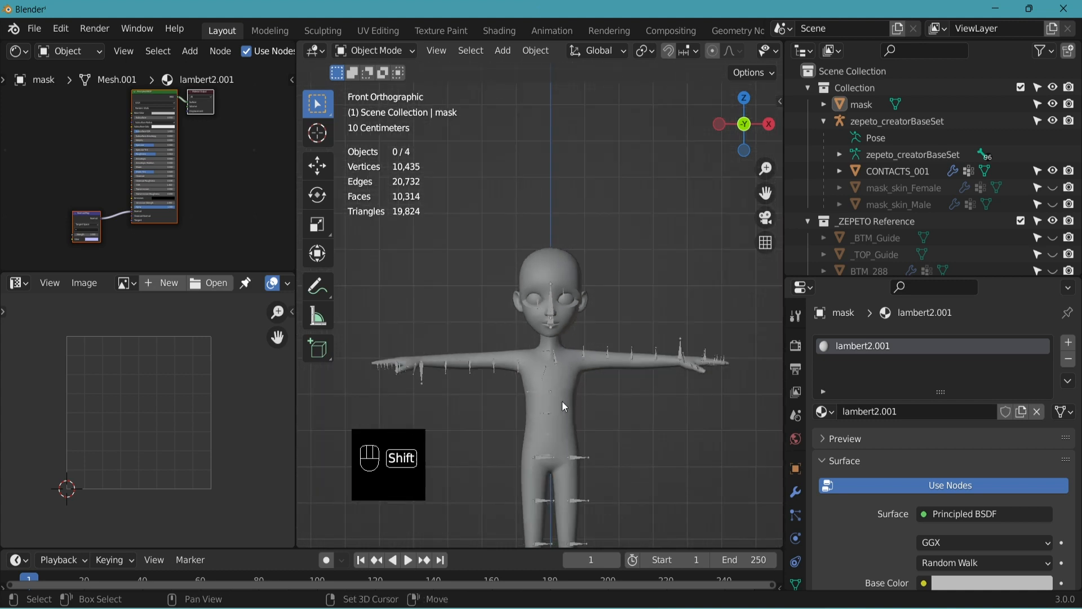
{"action": "middle_click_drag", "start_coordinate": [562, 402], "coordinate": [551, 307], "text": "shift"}
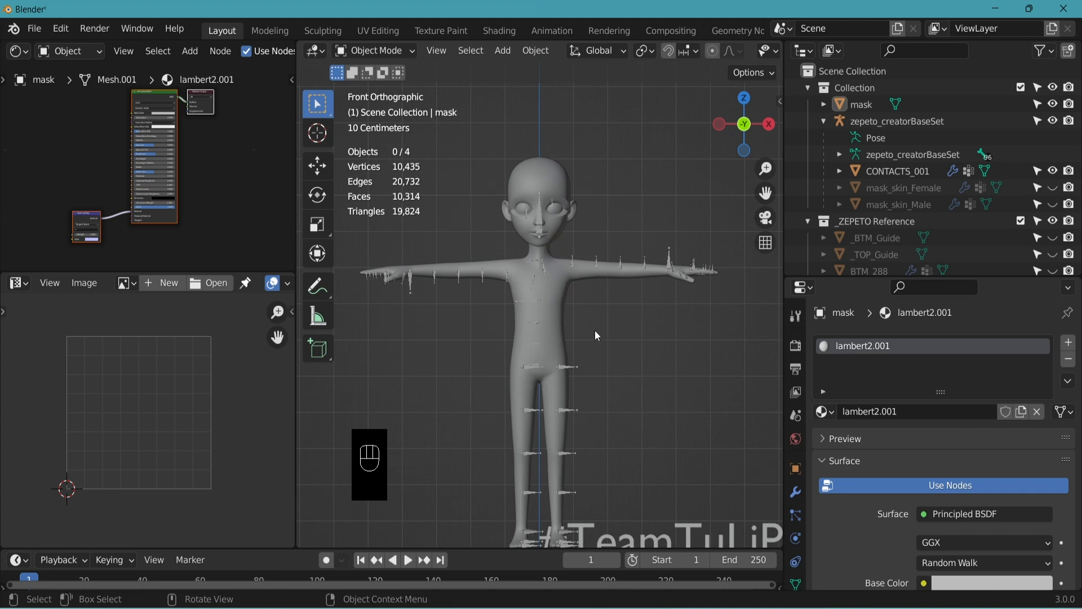
{"action": "left_click", "coordinate": [630, 351]}
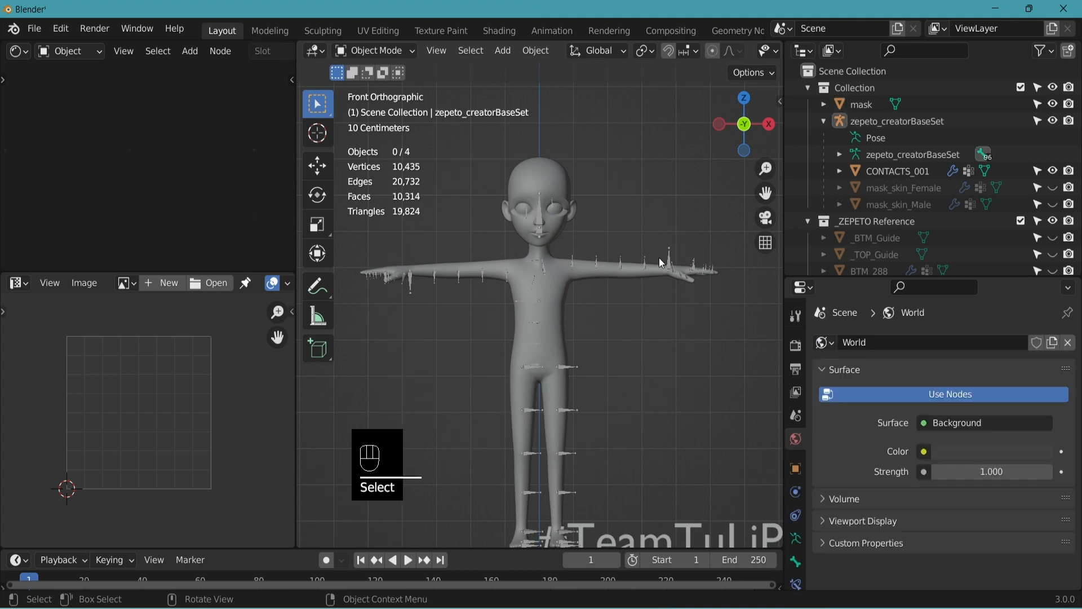
{"action": "left_click", "coordinate": [668, 257], "text": "shift"}
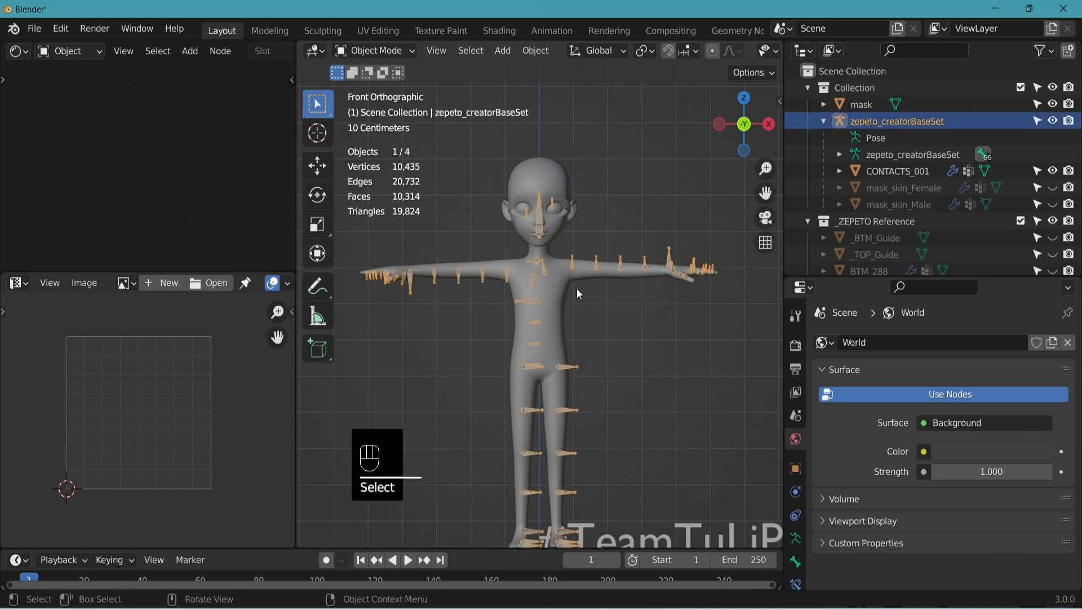
{"action": "left_click", "coordinate": [557, 283], "text": "shift"}
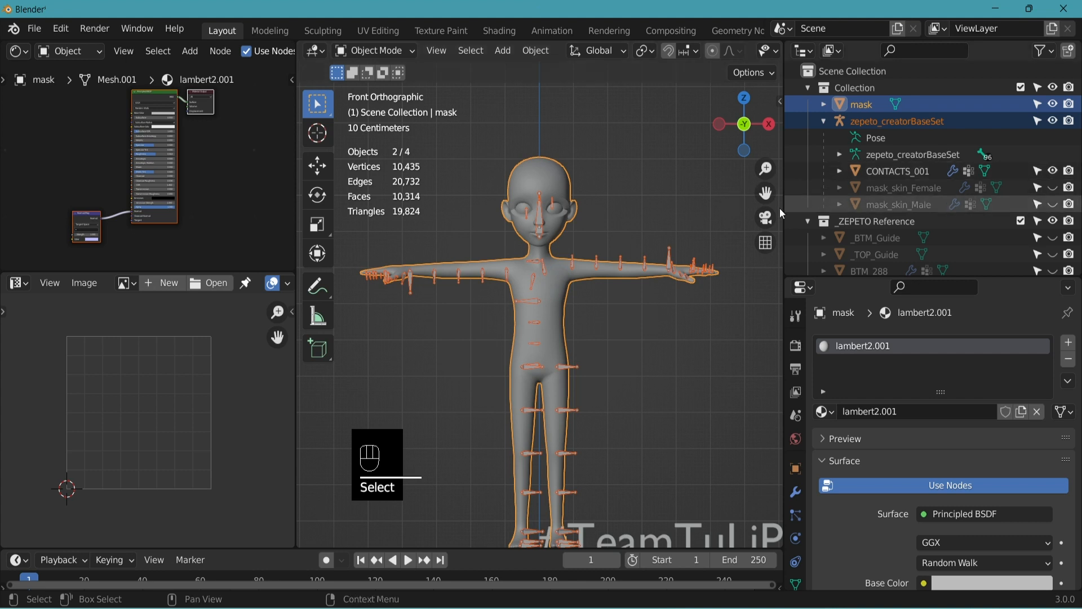
{"action": "left_click", "coordinate": [560, 212], "text": "shift"}
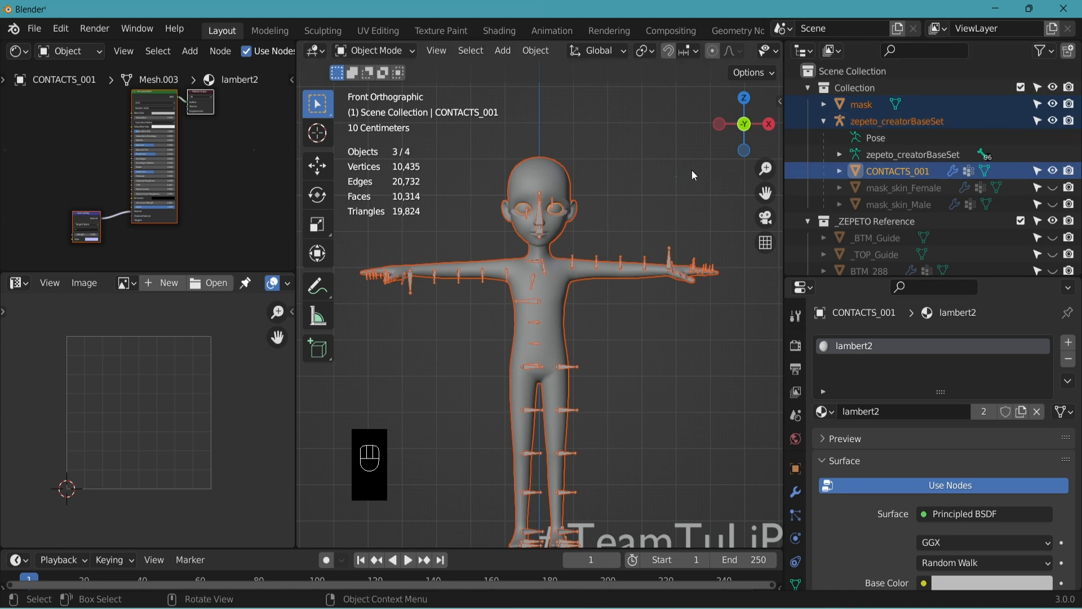
{"action": "left_click", "coordinate": [676, 176]}
Select mask, zepeto_creatorBaseSet and CONTACTS_001 together and start an FBX export
{"action": "left_click", "coordinate": [870, 103]}
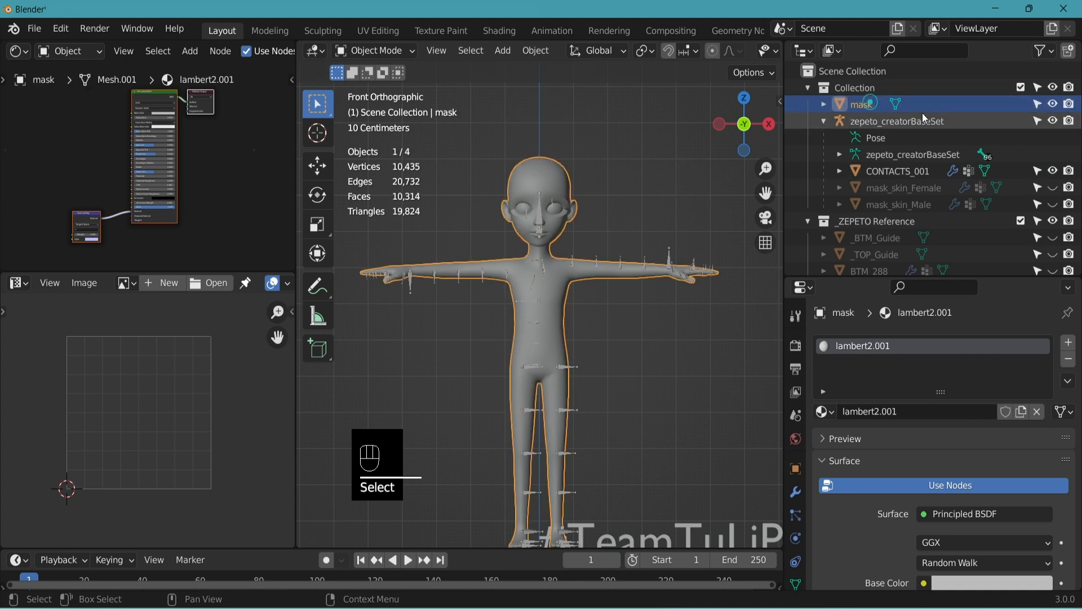
{"action": "left_click", "coordinate": [934, 122], "text": "ctrl"}
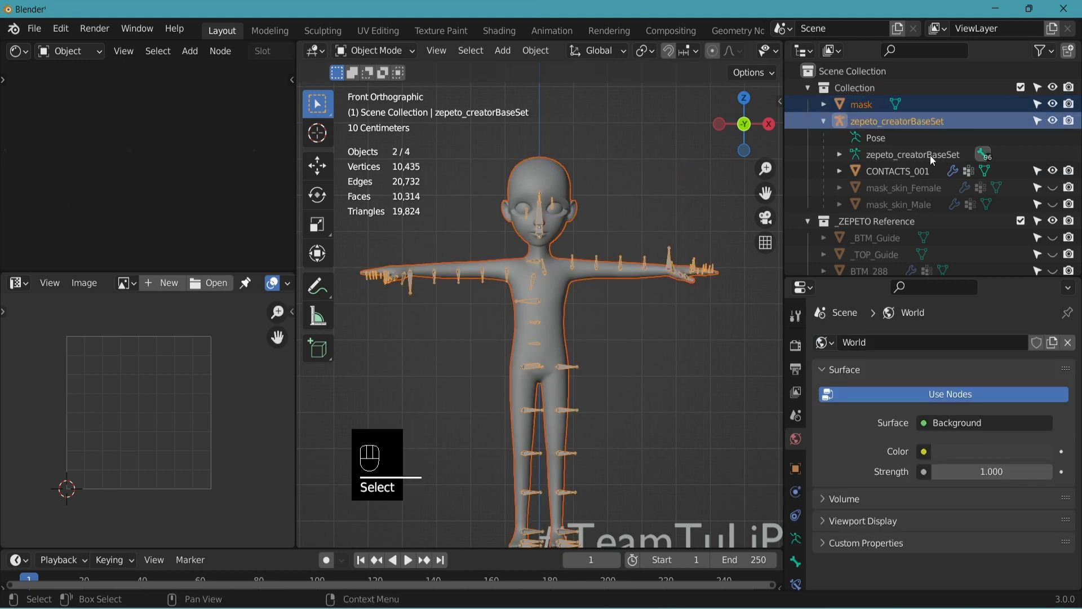
{"action": "left_click", "coordinate": [924, 171], "text": "ctrl"}
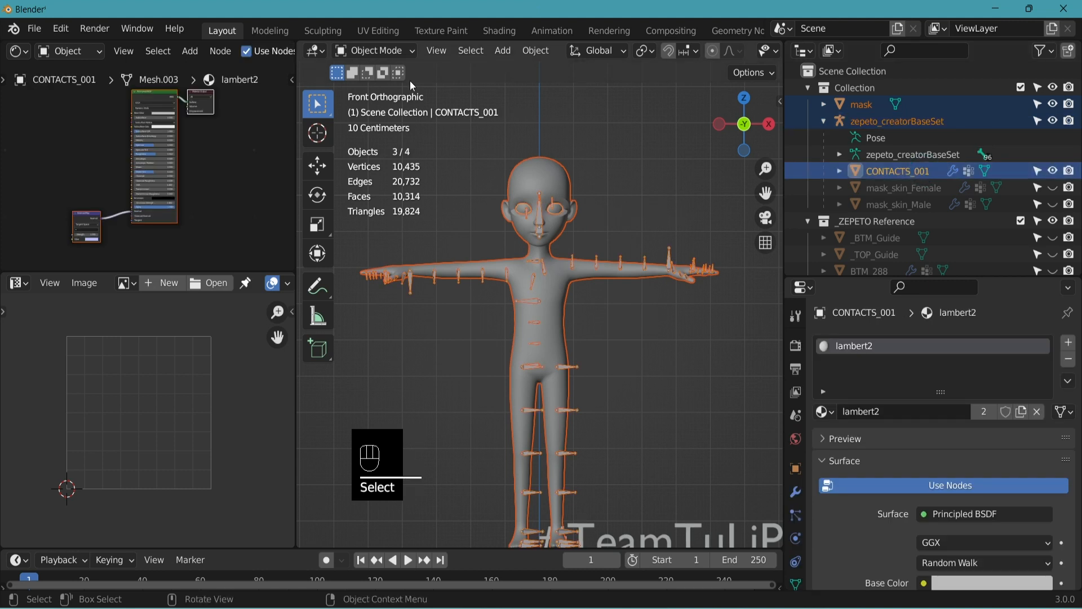
{"action": "left_click", "coordinate": [35, 28]}
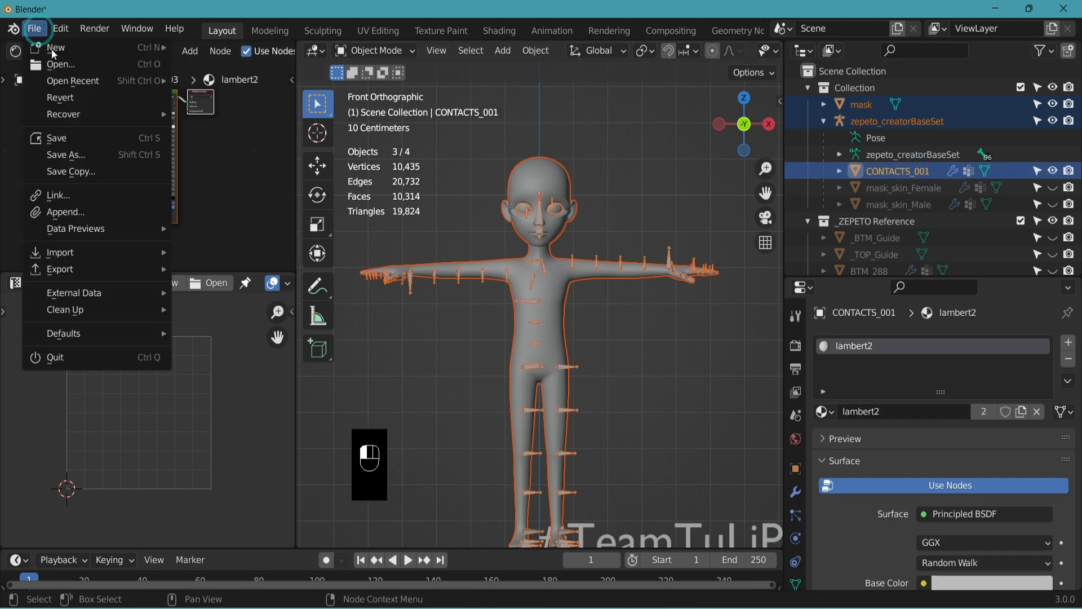
{"action": "mouse_move", "coordinate": [150, 271]}
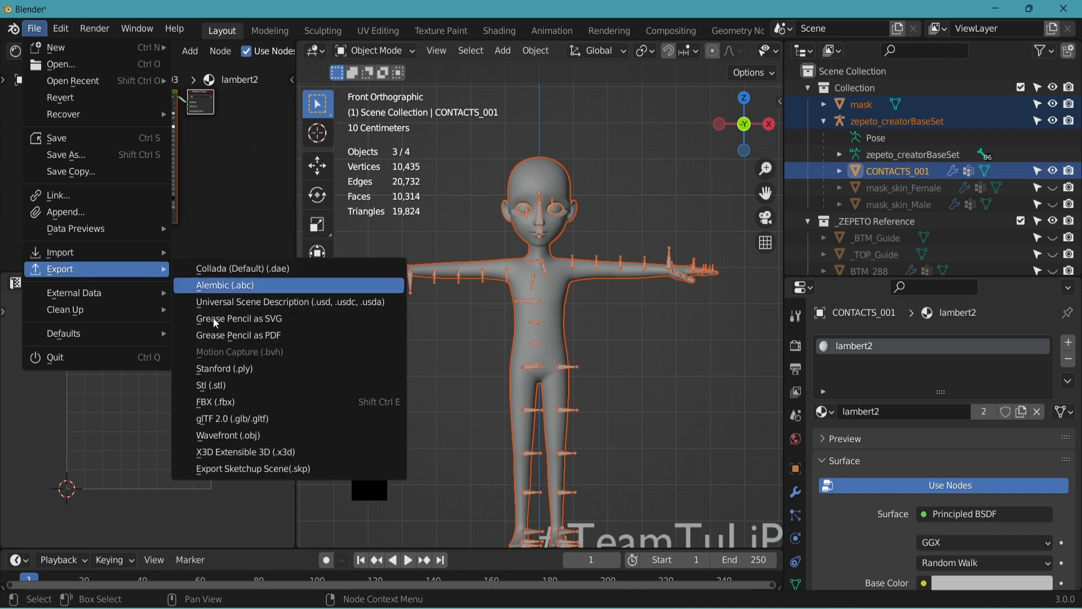
{"action": "left_click", "coordinate": [254, 403]}
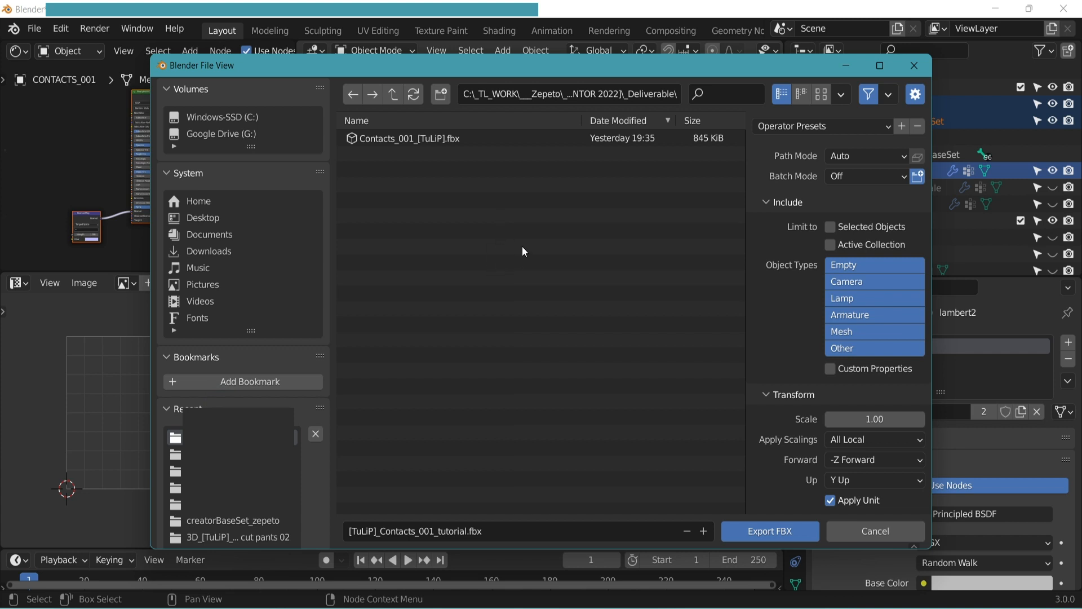
Limit the FBX export to selected objects and to the object types Armature, Mesh and Other
{"action": "left_click", "coordinate": [830, 228]}
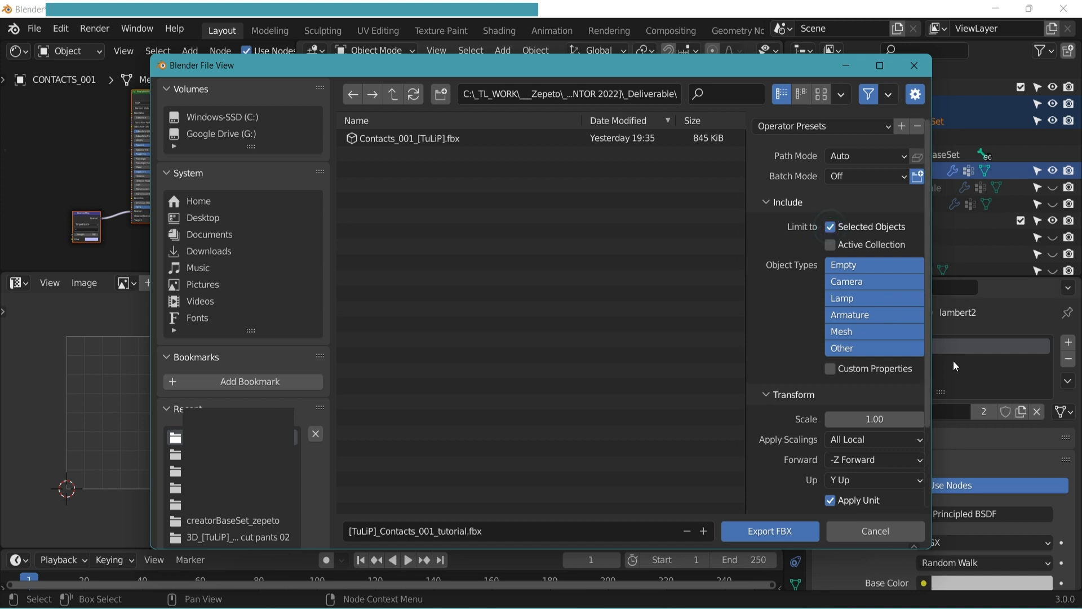
{"action": "left_click", "coordinate": [897, 319]}
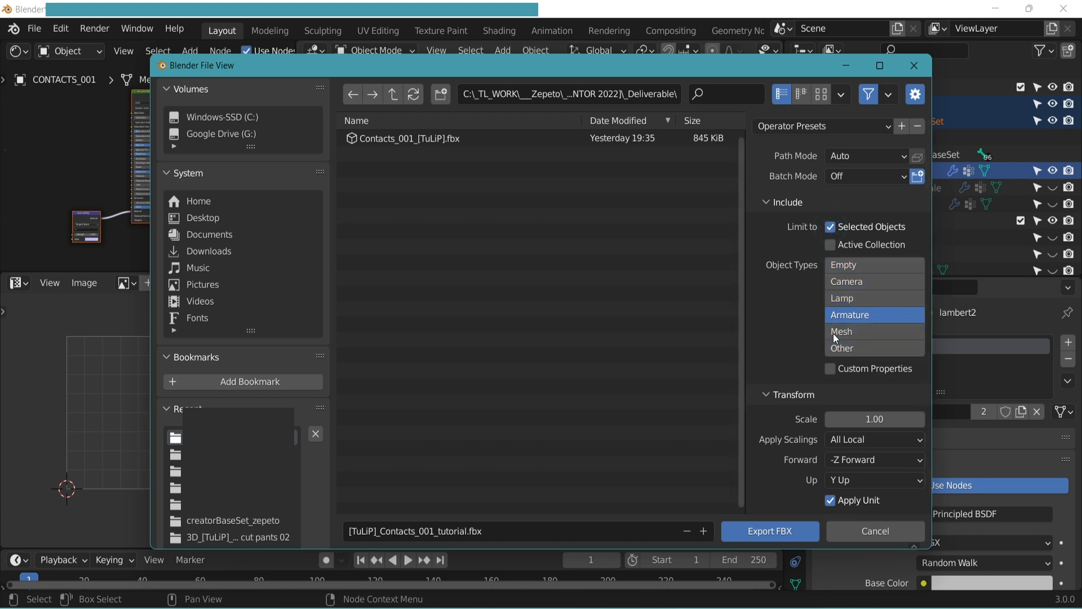
{"action": "left_click", "coordinate": [881, 314], "text": "shift"}
{"action": "left_click", "coordinate": [883, 315]}
{"action": "left_click", "coordinate": [888, 330], "text": "shift"}
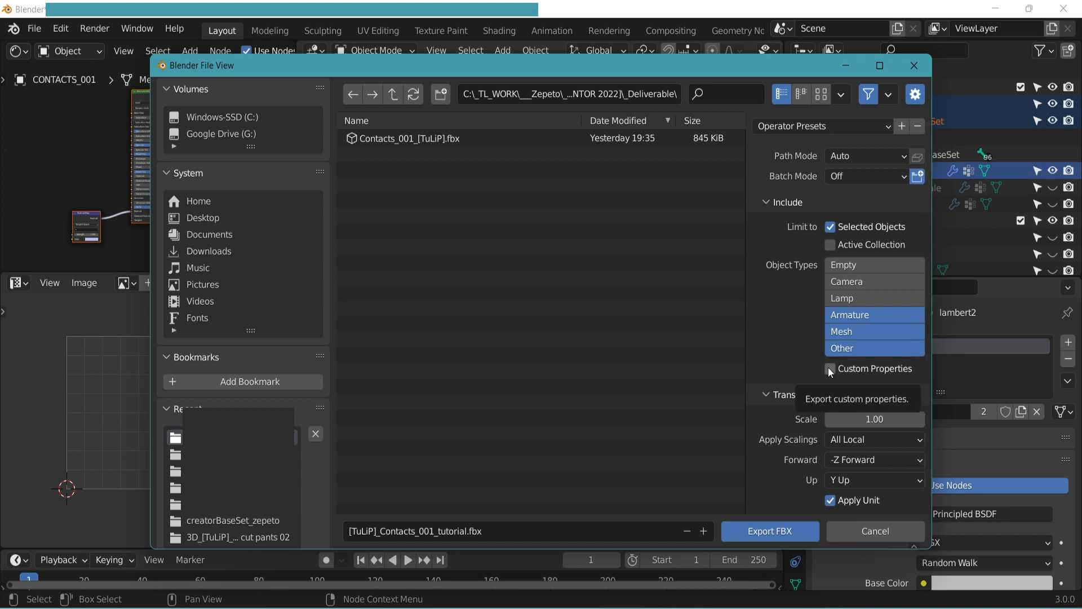
Turn off Bake Animation and export the file as [TuLiP]_Contacts_001_tutorial.fbx
{"action": "scroll", "coordinate": [828, 369], "scroll_direction": "down", "scroll_amount": 4}
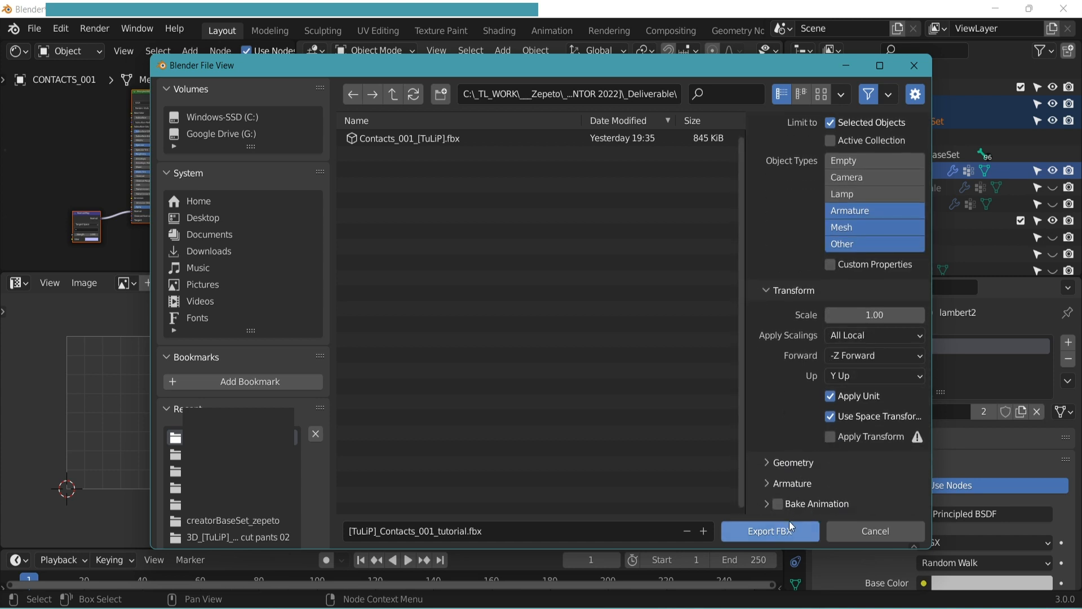
{"action": "left_click", "coordinate": [779, 504]}
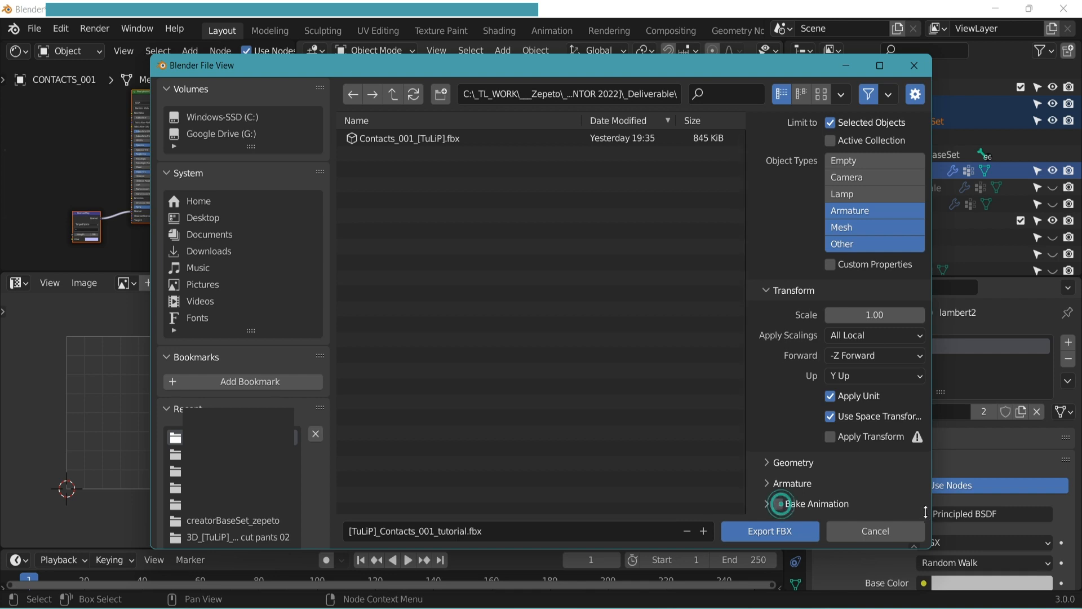
{"action": "left_click", "coordinate": [762, 532]}
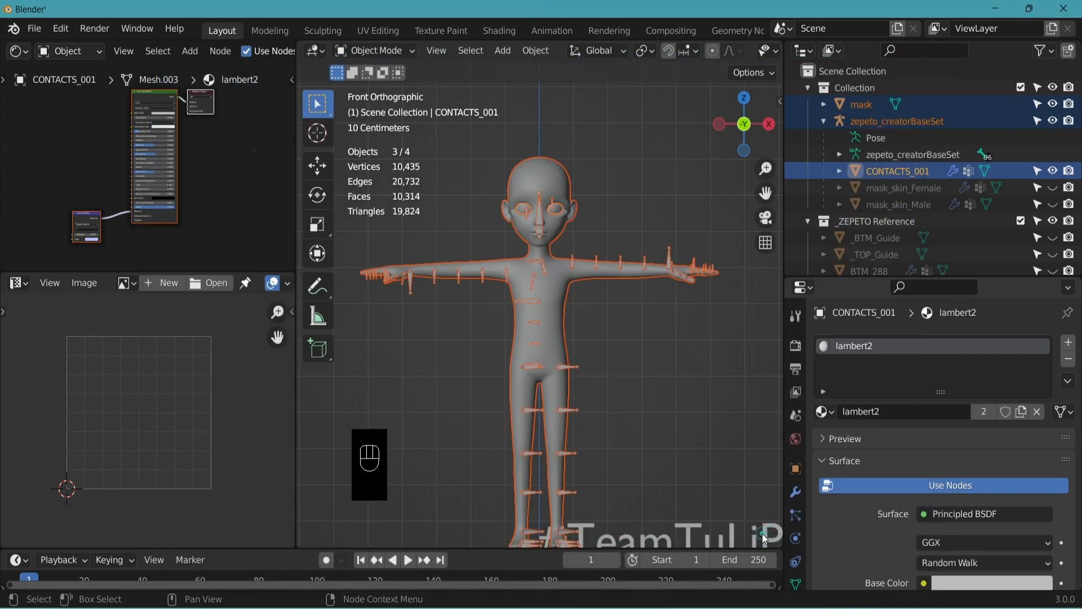